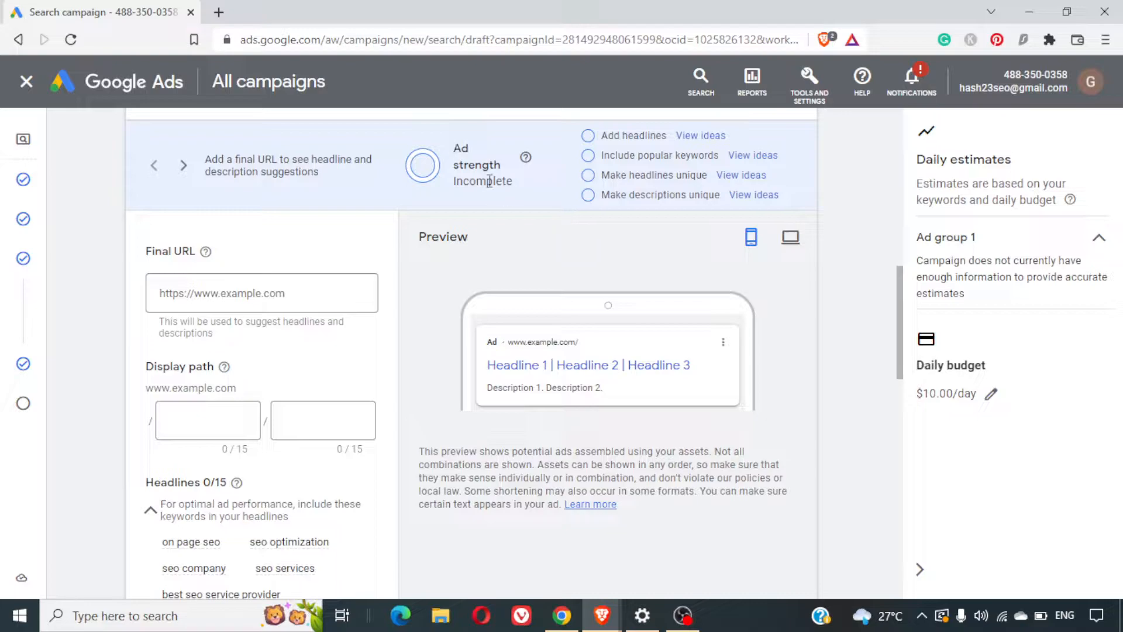
Review the ad strength status and browse the suggestions for completing the ad.
{"action": "double_click", "coordinate": [479, 176]}
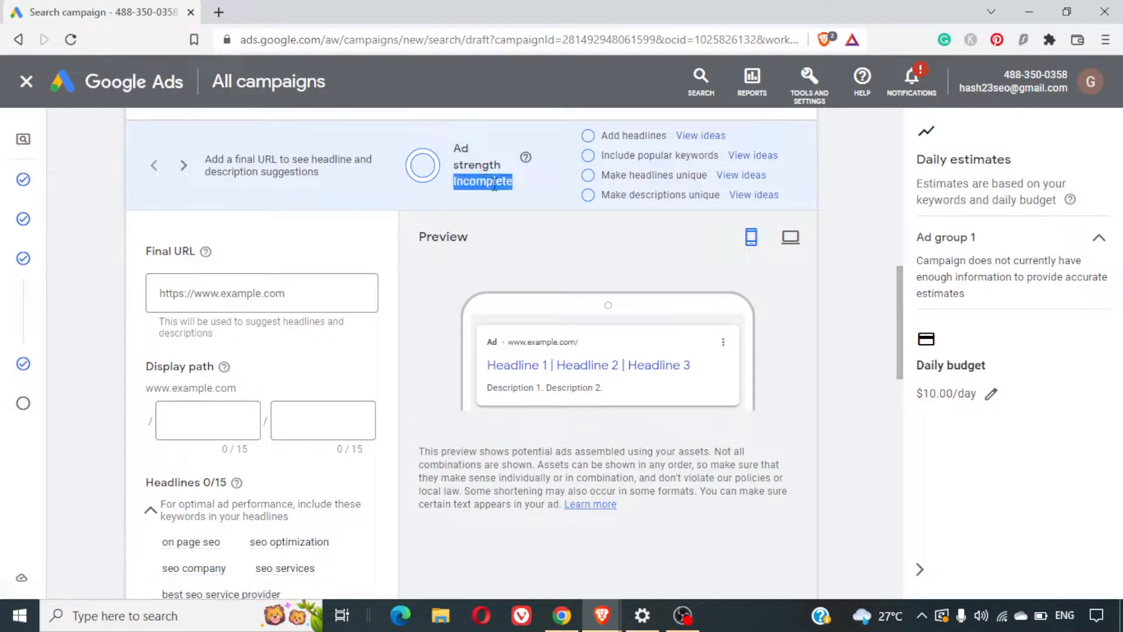
{"action": "left_click", "coordinate": [541, 192]}
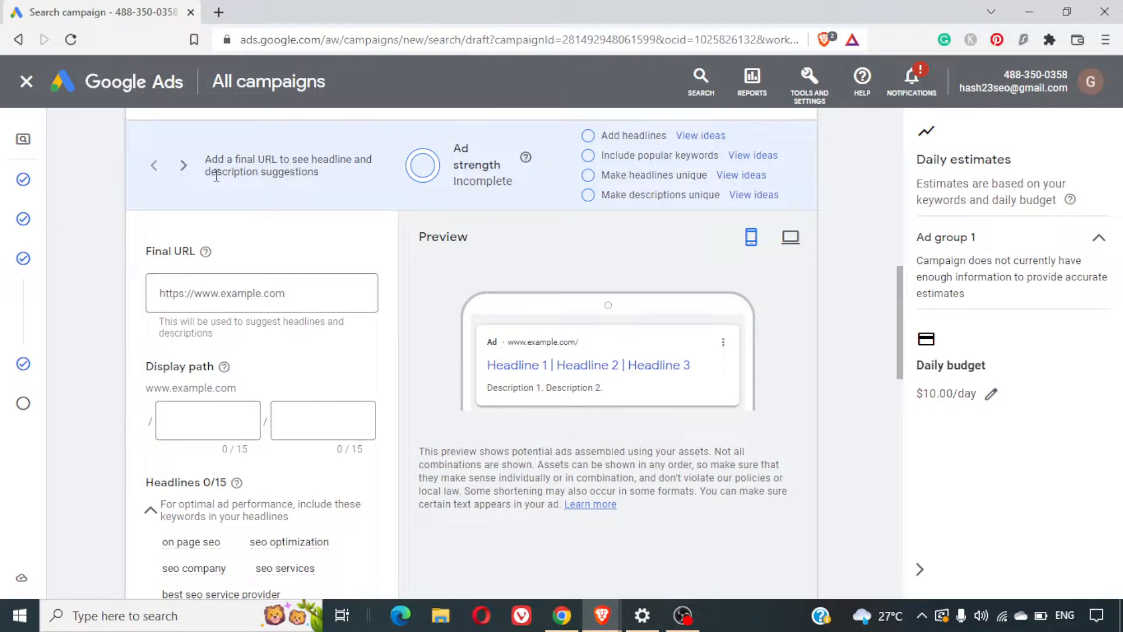
{"action": "left_click", "coordinate": [186, 168]}
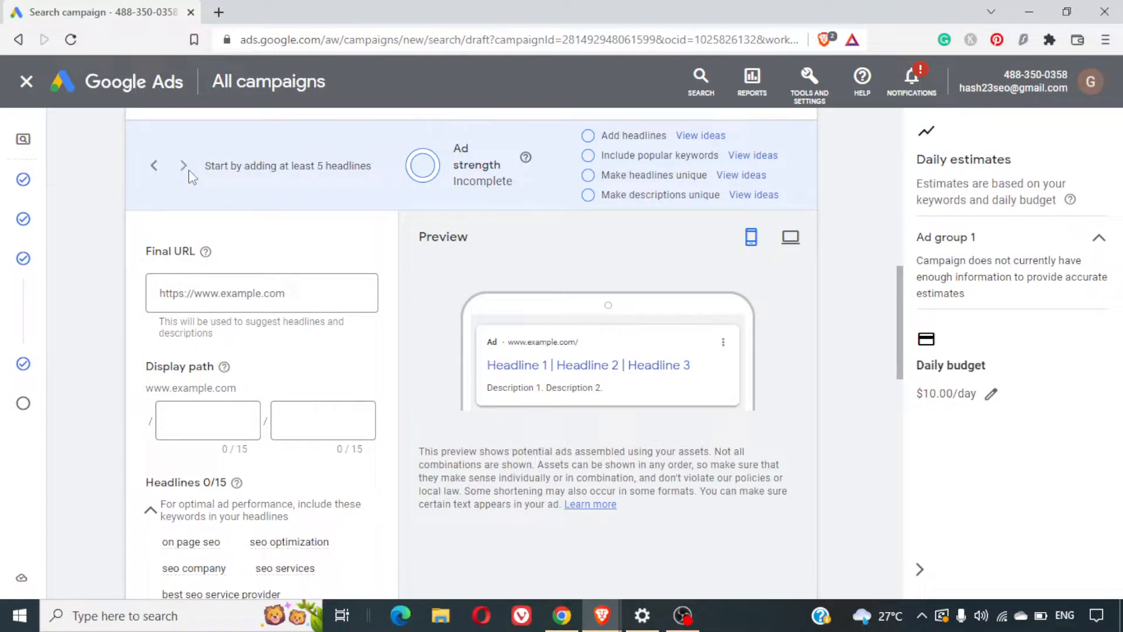
{"action": "left_click", "coordinate": [151, 167]}
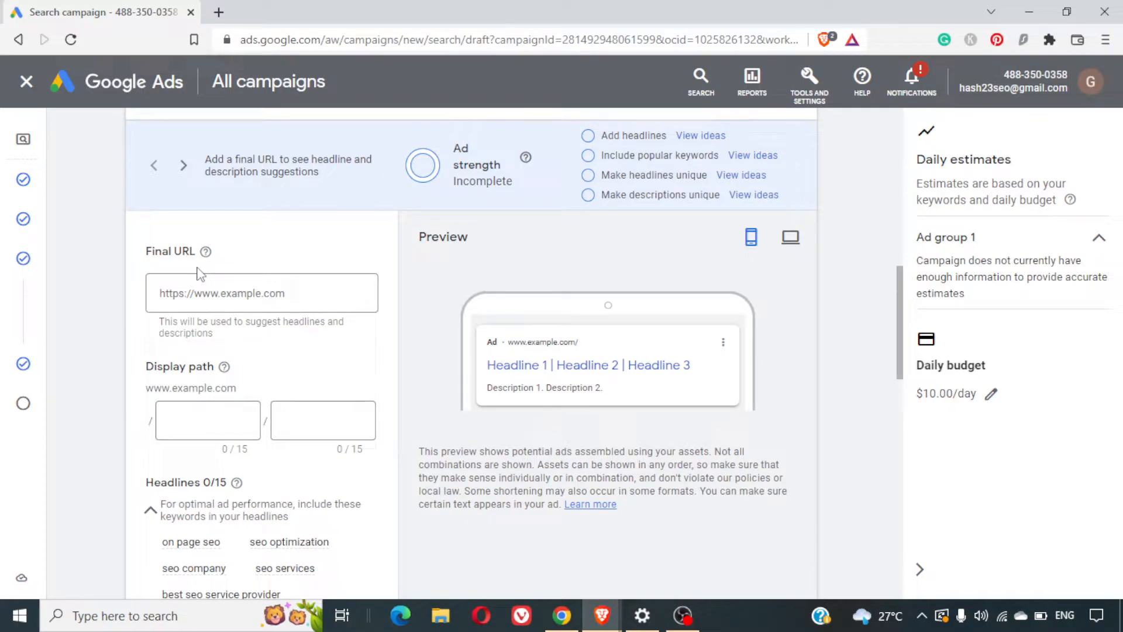
Open agency7.xyz/seo in a new tab and enter its copied address as the ad's final URL.
{"action": "left_click", "coordinate": [218, 12]}
{"action": "type", "text": "agency7.xyz"}
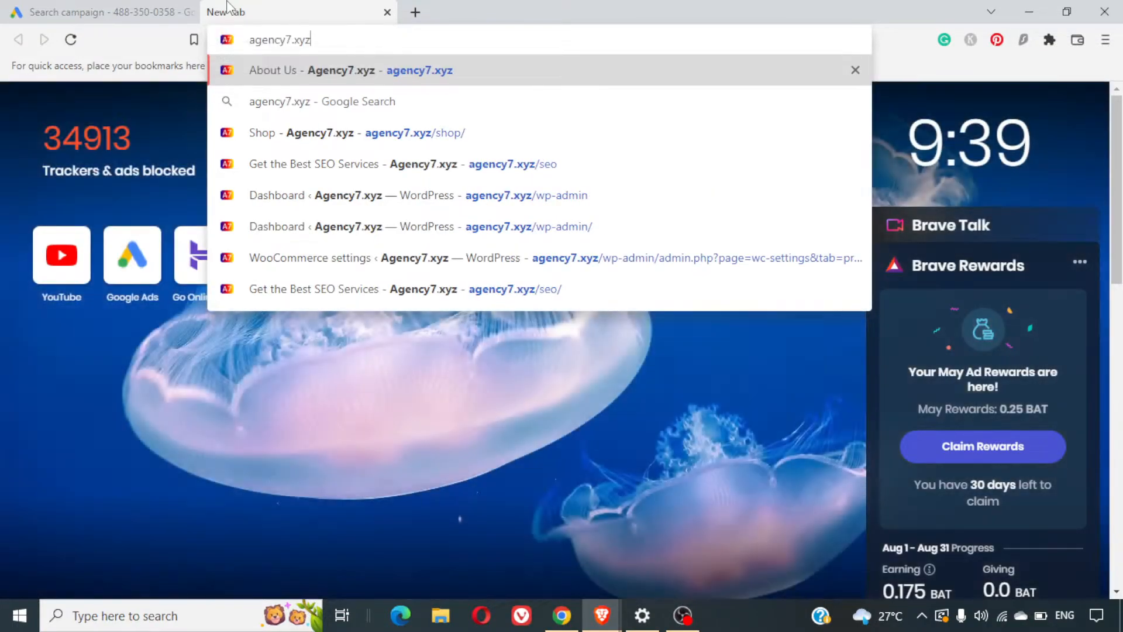
{"action": "type", "text": "/seo"}
{"action": "key", "text": "Return"}
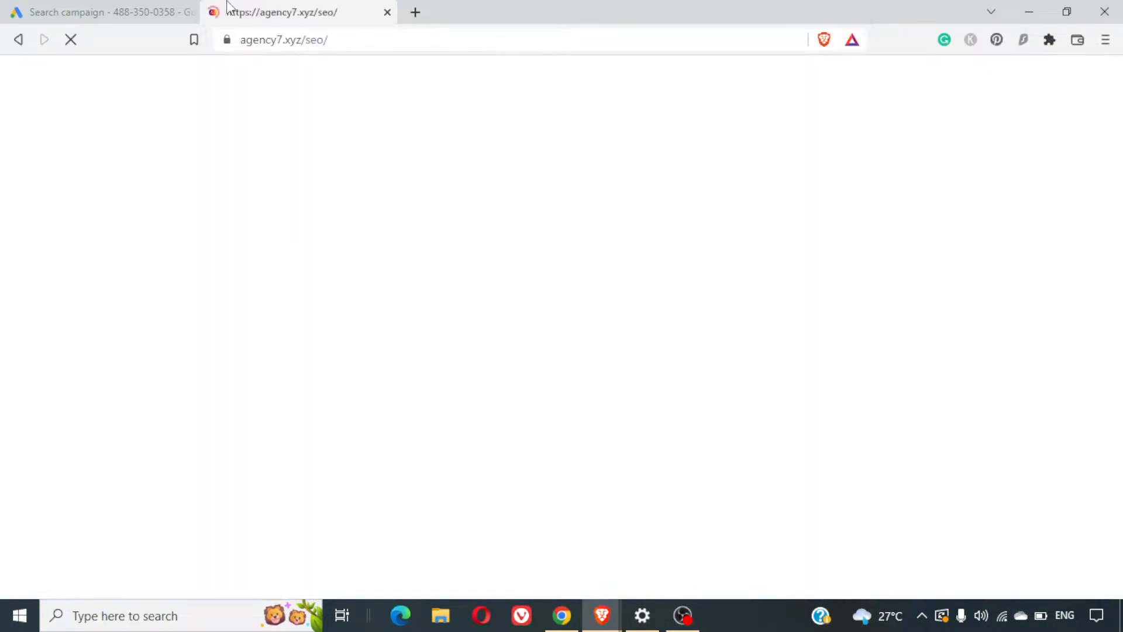
{"action": "left_click", "coordinate": [282, 39]}
{"action": "key", "text": "ctrl+c"}
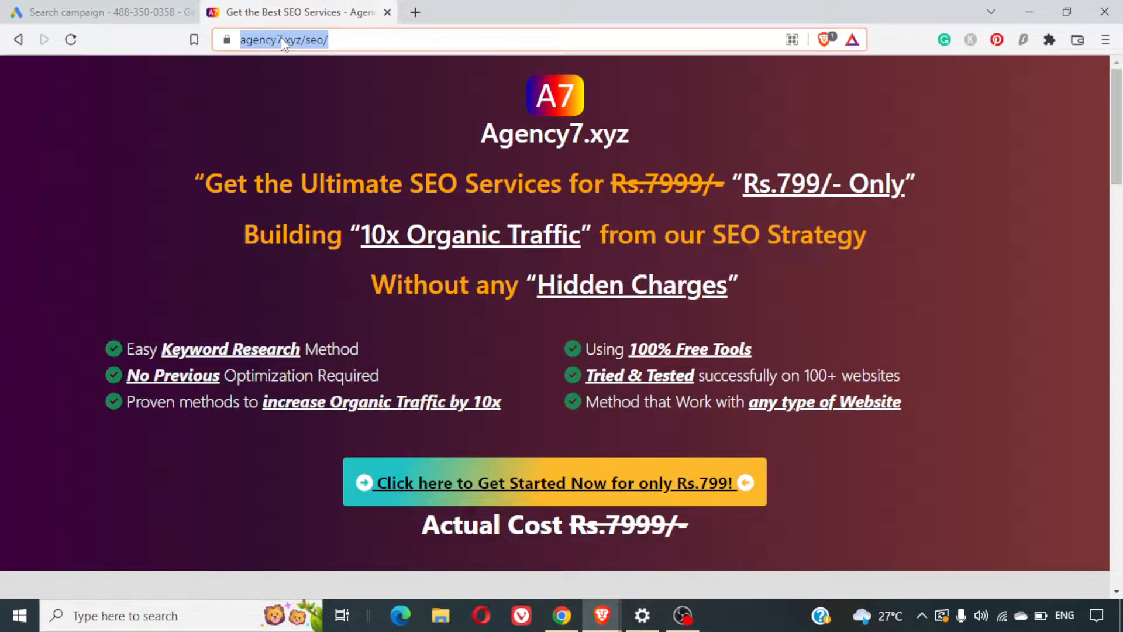
{"action": "key", "text": "ctrl+shift+Tab"}
{"action": "left_click", "coordinate": [251, 305]}
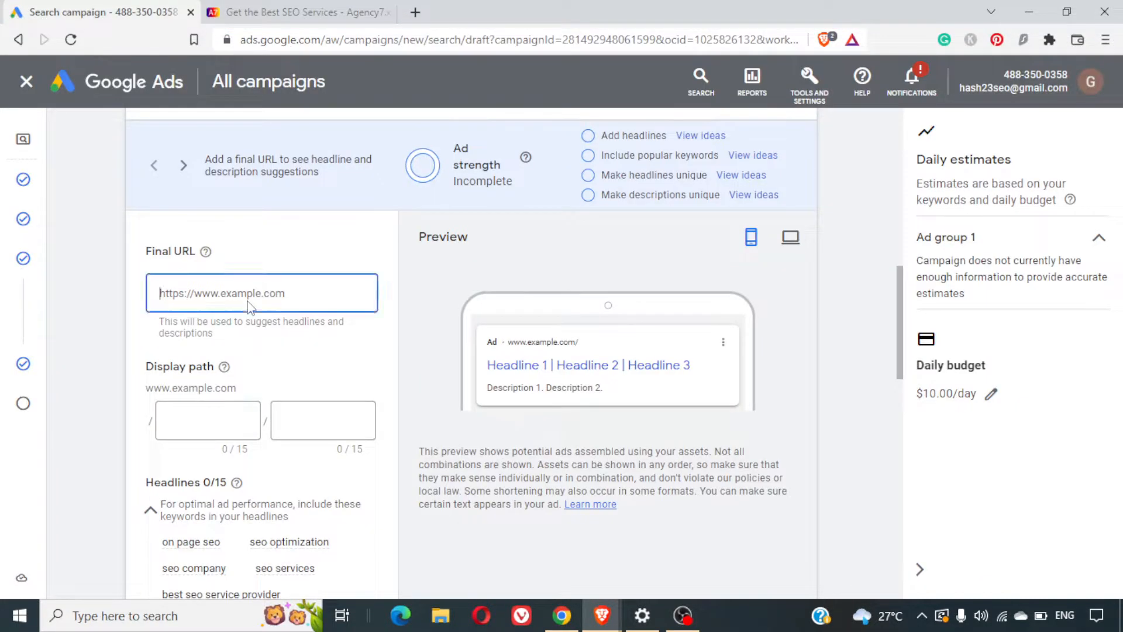
{"action": "key", "text": "ctrl+v"}
{"action": "left_click", "coordinate": [406, 316]}
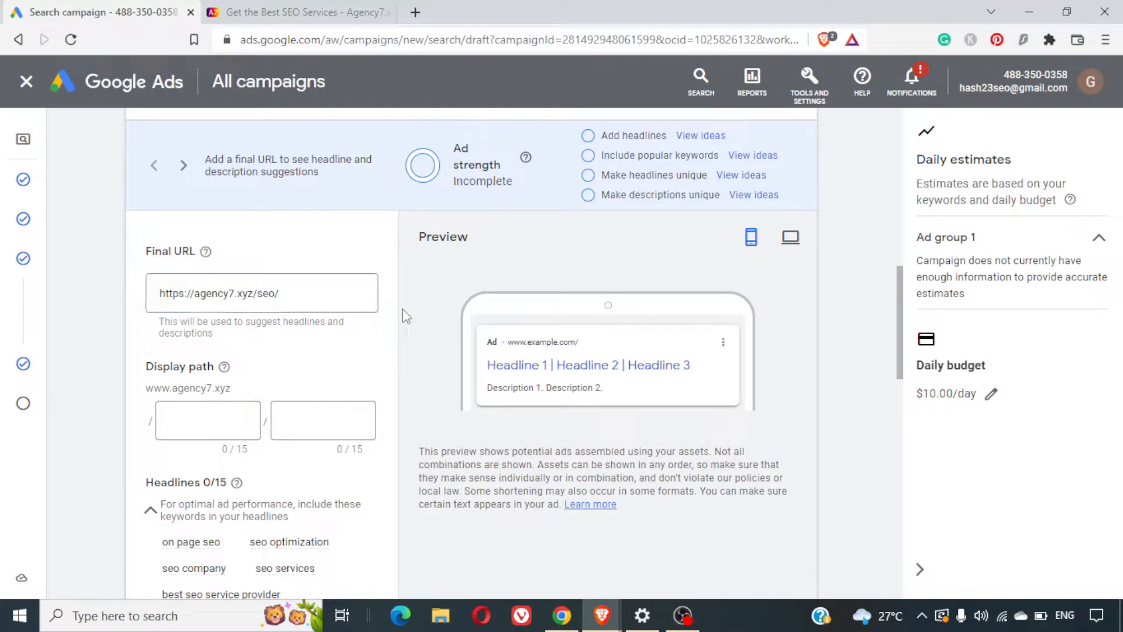
Change the final URL's protocol to http and read the explanation of the warning.
{"action": "left_click", "coordinate": [188, 293]}
{"action": "key", "text": "BackSpace"}
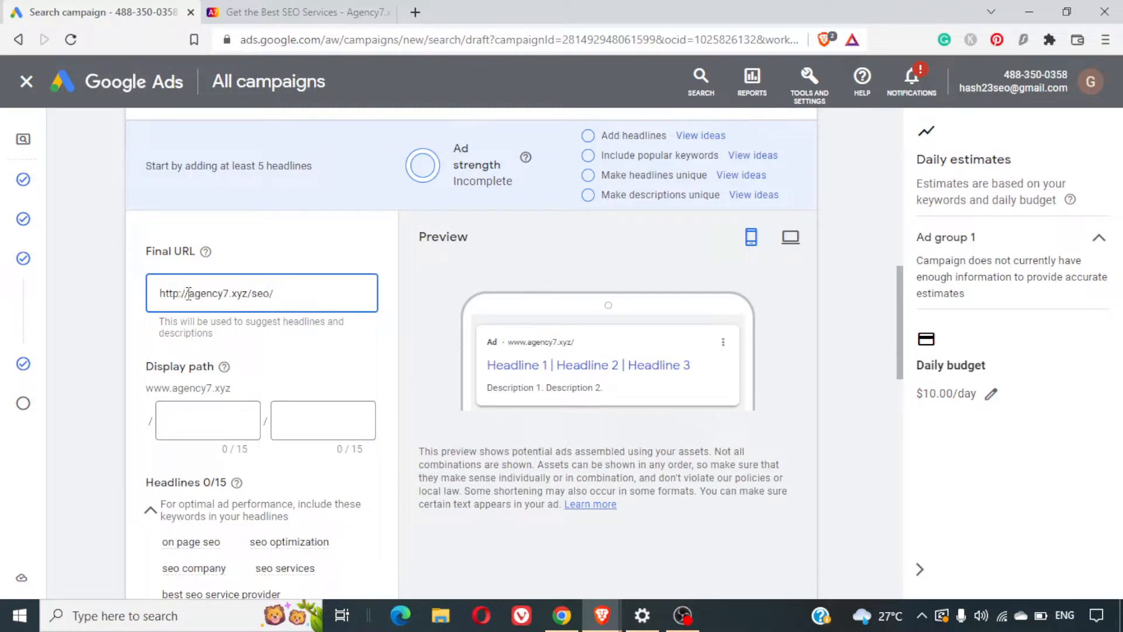
{"action": "left_click", "coordinate": [383, 351]}
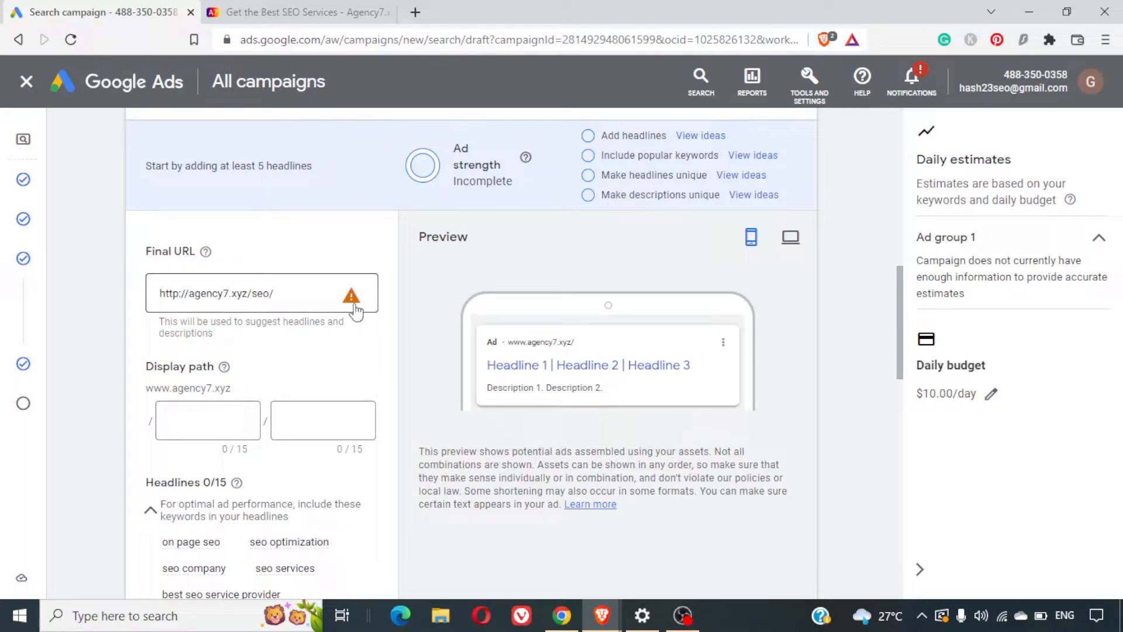
{"action": "mouse_move", "coordinate": [354, 310]}
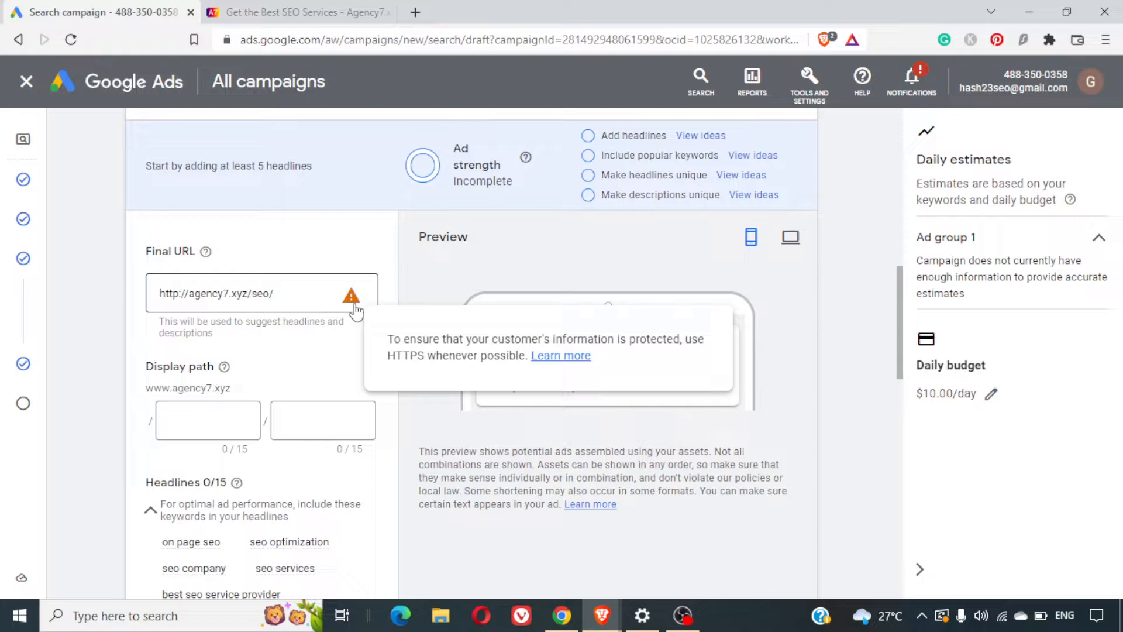
Restore the https protocol in the ad's final URL.
{"action": "left_click", "coordinate": [182, 295]}
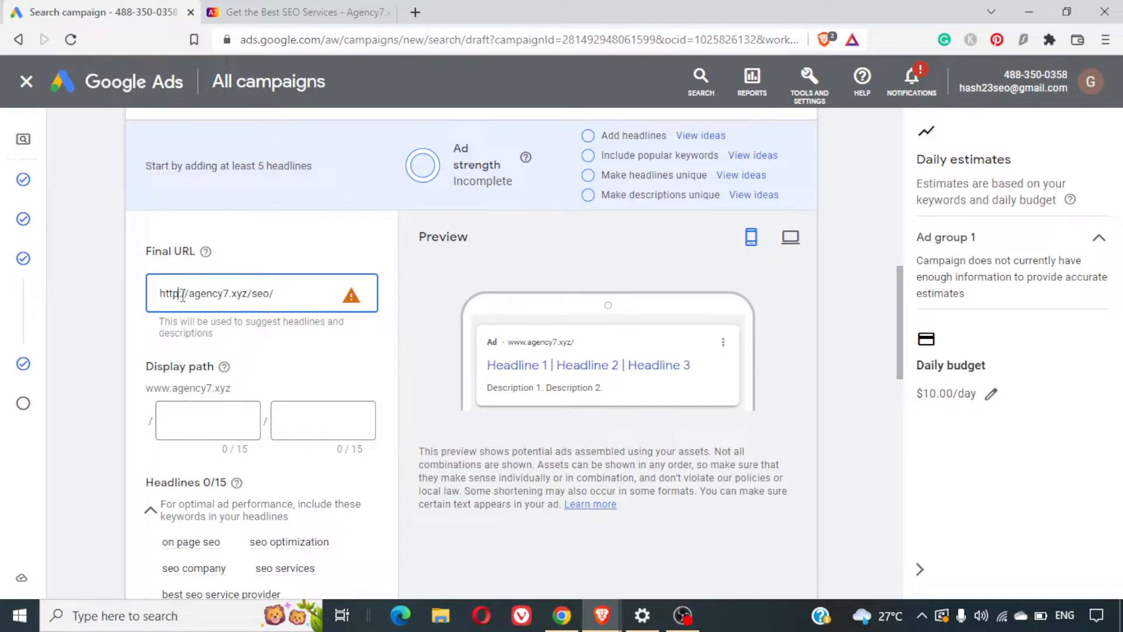
{"action": "type", "text": "s"}
{"action": "left_click", "coordinate": [395, 351]}
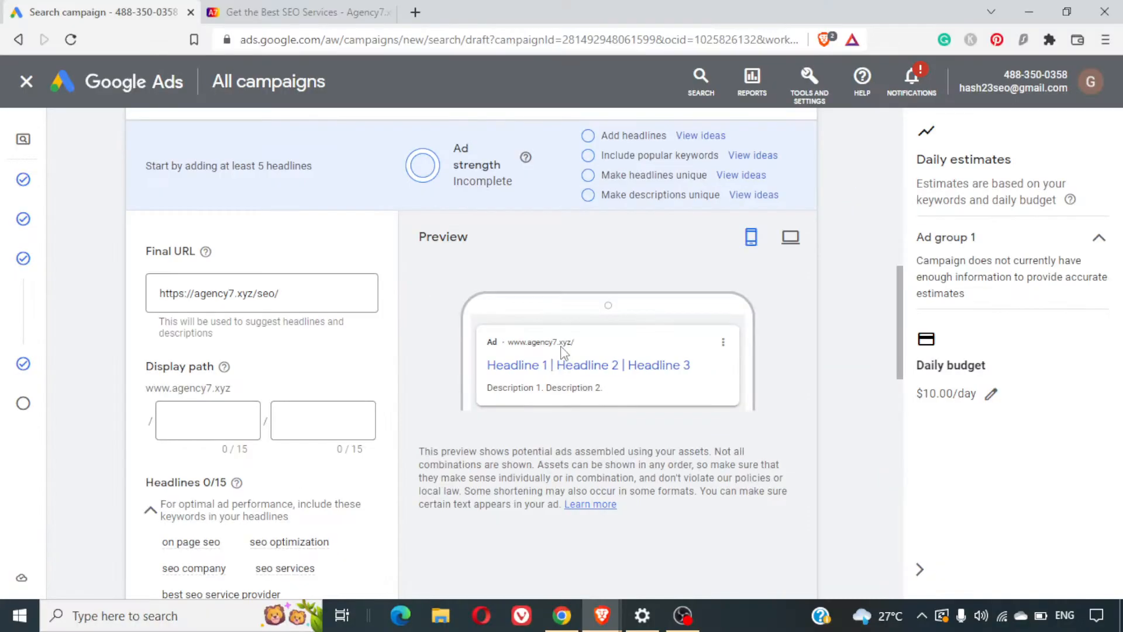
Set the first part of the ad's display path to seo.
{"action": "left_click", "coordinate": [232, 420]}
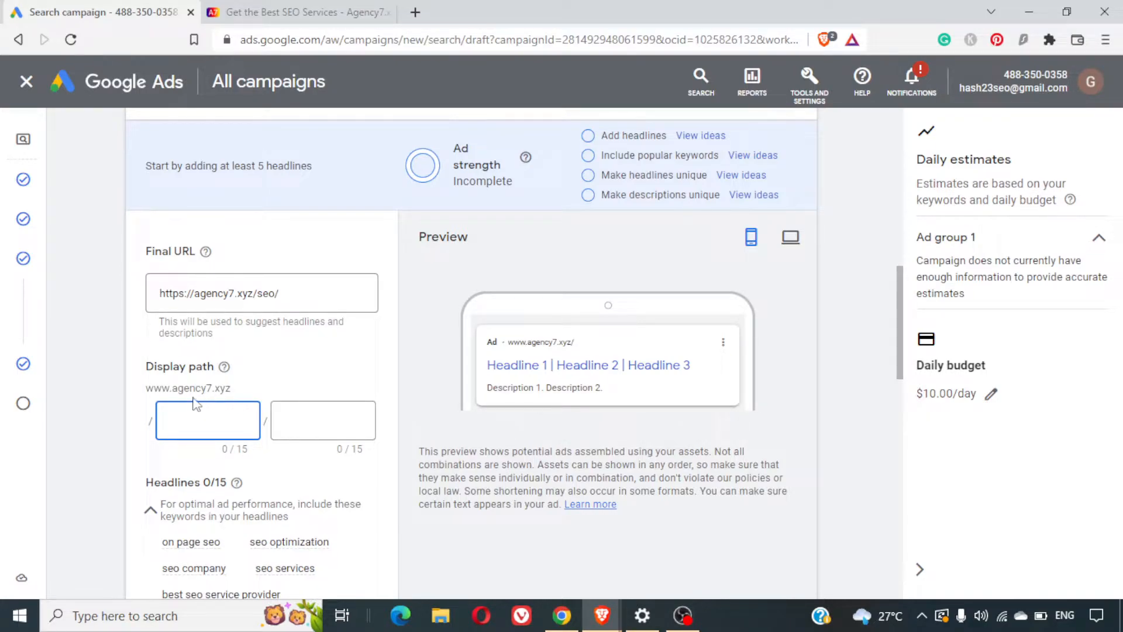
{"action": "type", "text": "seo"}
{"action": "left_click", "coordinate": [402, 371]}
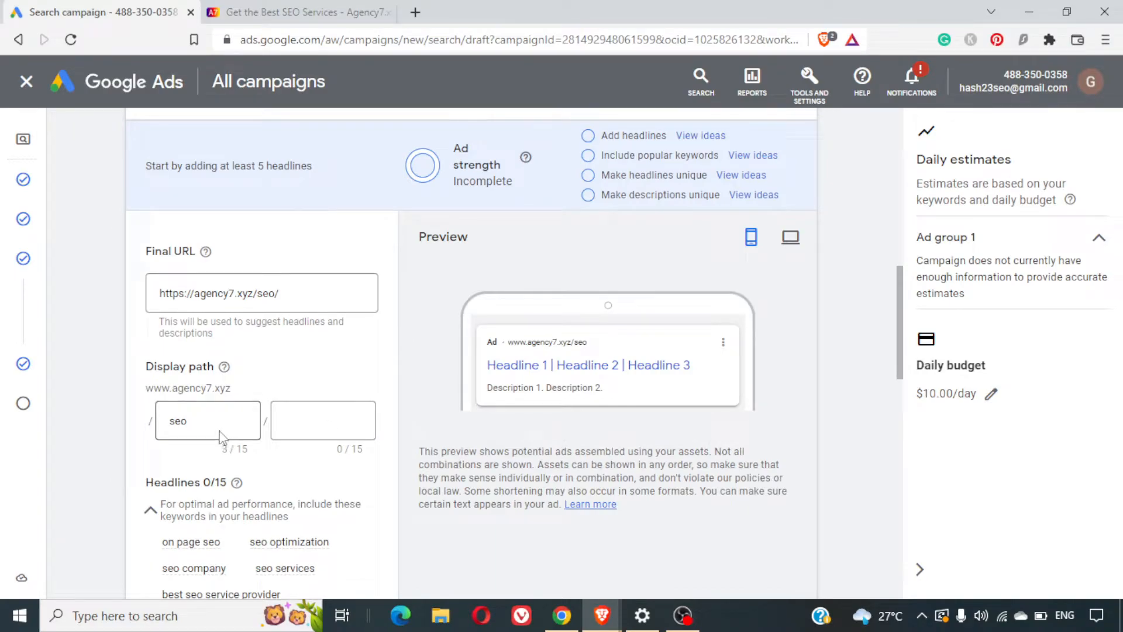
Set the two parts of the ad's display path to services and seo.
{"action": "left_click", "coordinate": [218, 431]}
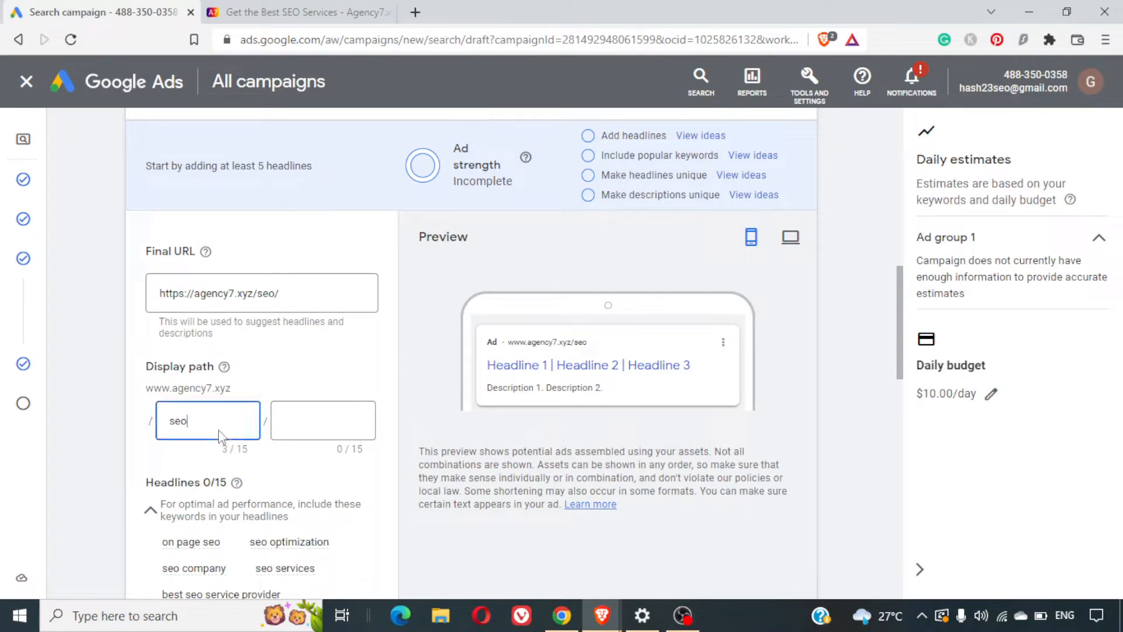
{"action": "double_click", "coordinate": [172, 421]}
{"action": "type", "text": "services"}
{"action": "left_click", "coordinate": [305, 432]}
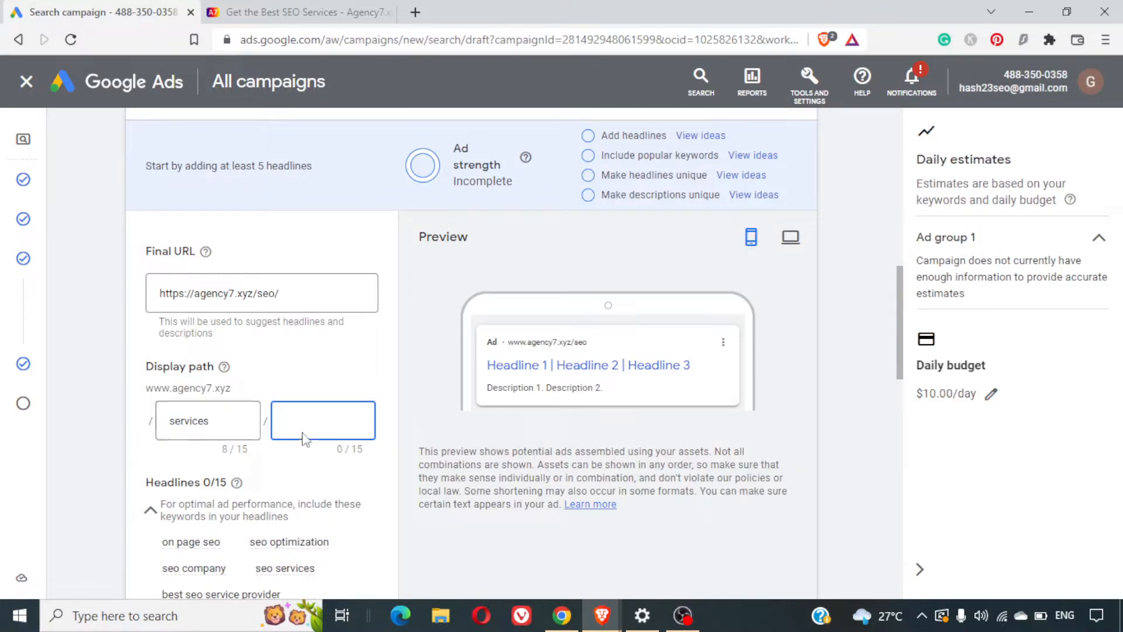
{"action": "type", "text": "seo"}
{"action": "left_click", "coordinate": [443, 414]}
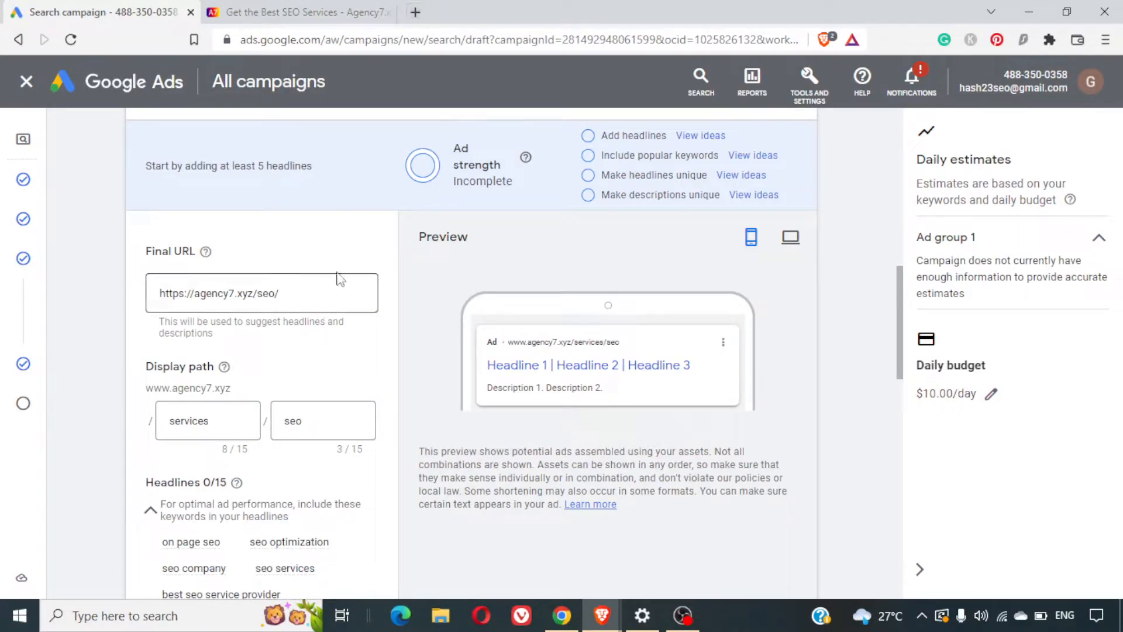
Search Google for "utm builder" in a new tab and open the GA Dev Tools Campaign URL Builder.
{"action": "key", "text": "ctrl+t"}
{"action": "type", "text": "utm "}
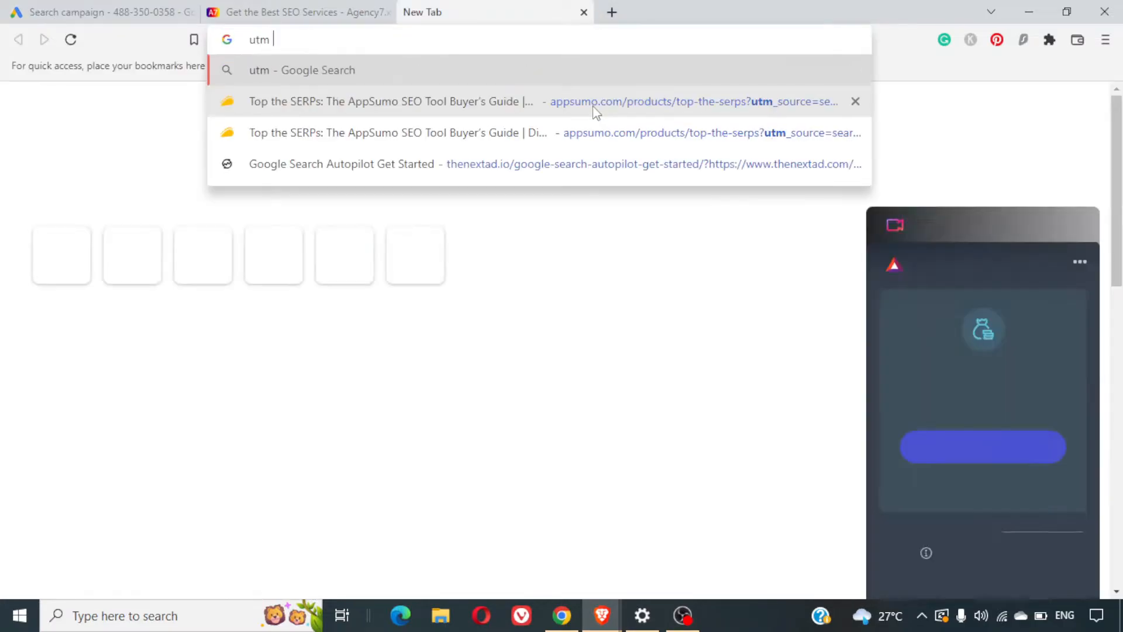
{"action": "type", "text": "builder"}
{"action": "key", "text": "Return"}
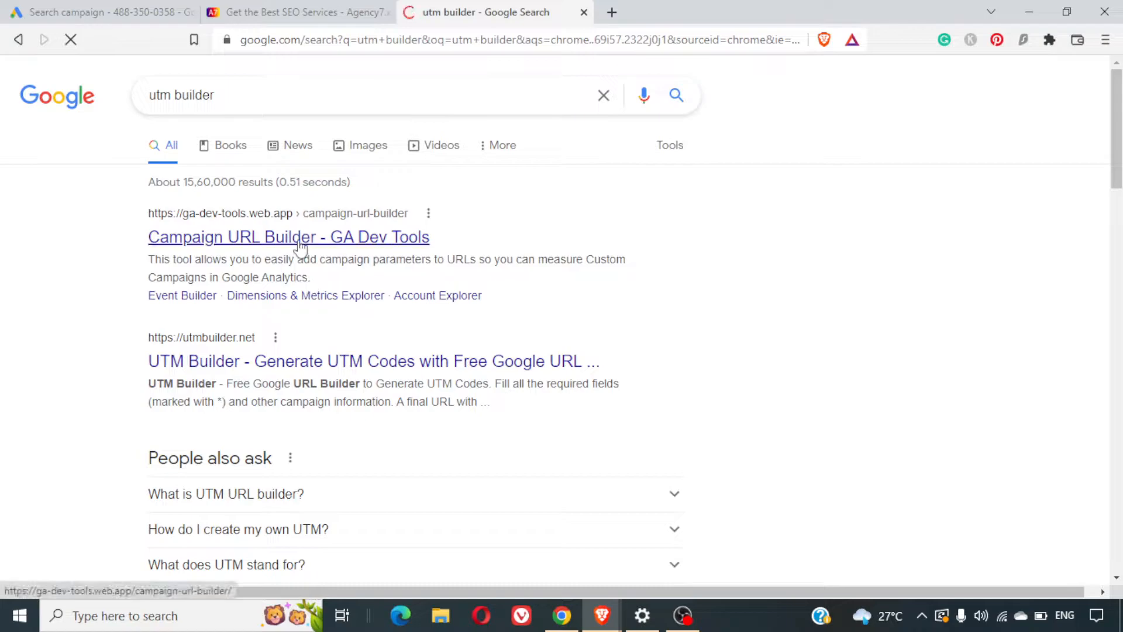
{"action": "left_click", "coordinate": [300, 240]}
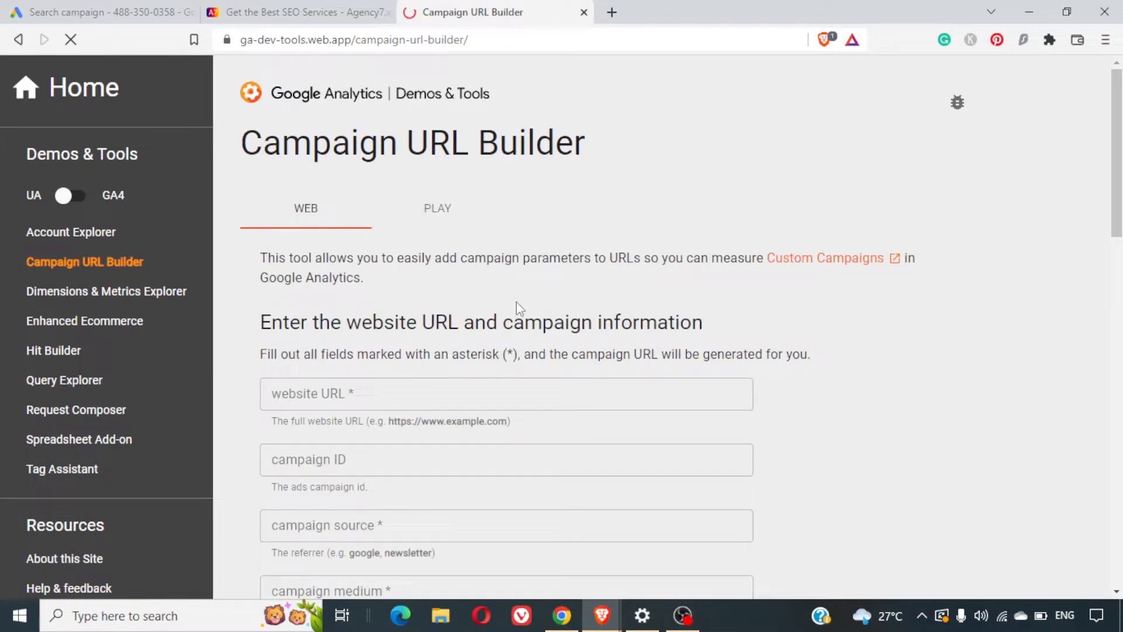
Copy the agency7.xyz/seo/ landing page address and enter it as the website URL in the Campaign URL Builder.
{"action": "left_click", "coordinate": [298, 12]}
{"action": "key", "text": "ctrl+c"}
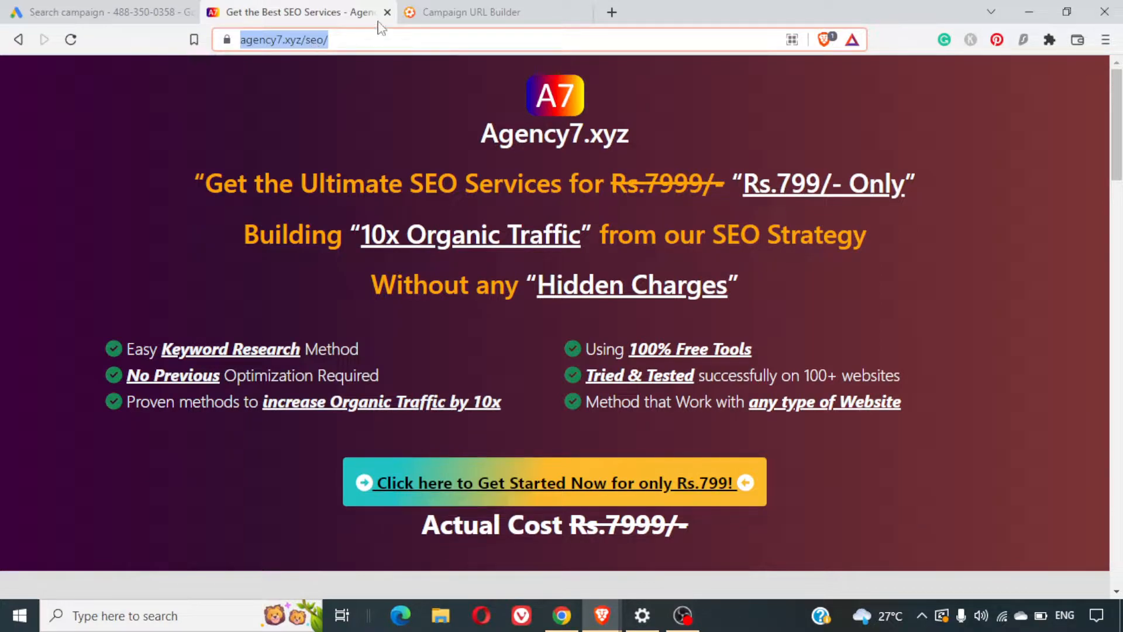
{"action": "left_click", "coordinate": [461, 13]}
{"action": "left_click", "coordinate": [471, 391]}
{"action": "key", "text": "ctrl+v"}
Set the campaign ID to seo and the campaign source to google_ads.
{"action": "scroll", "coordinate": [472, 391], "scroll_direction": "down", "scroll_amount": 6}
{"action": "scroll", "coordinate": [472, 391], "scroll_direction": "up", "scroll_amount": 2}
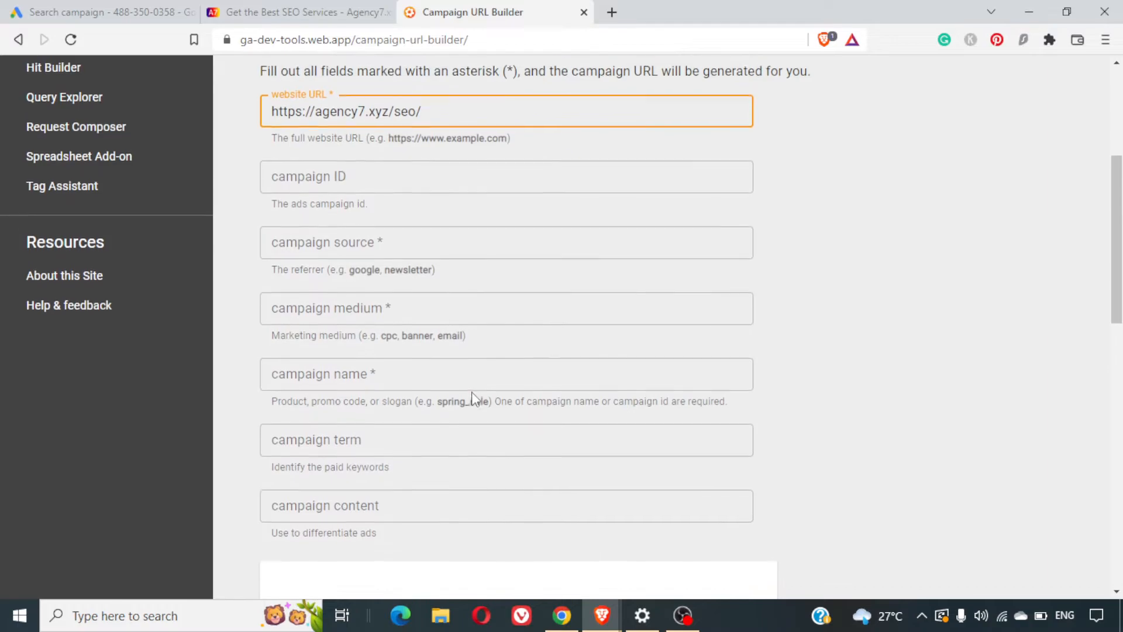
{"action": "left_click", "coordinate": [370, 191]}
{"action": "type", "text": "seo"}
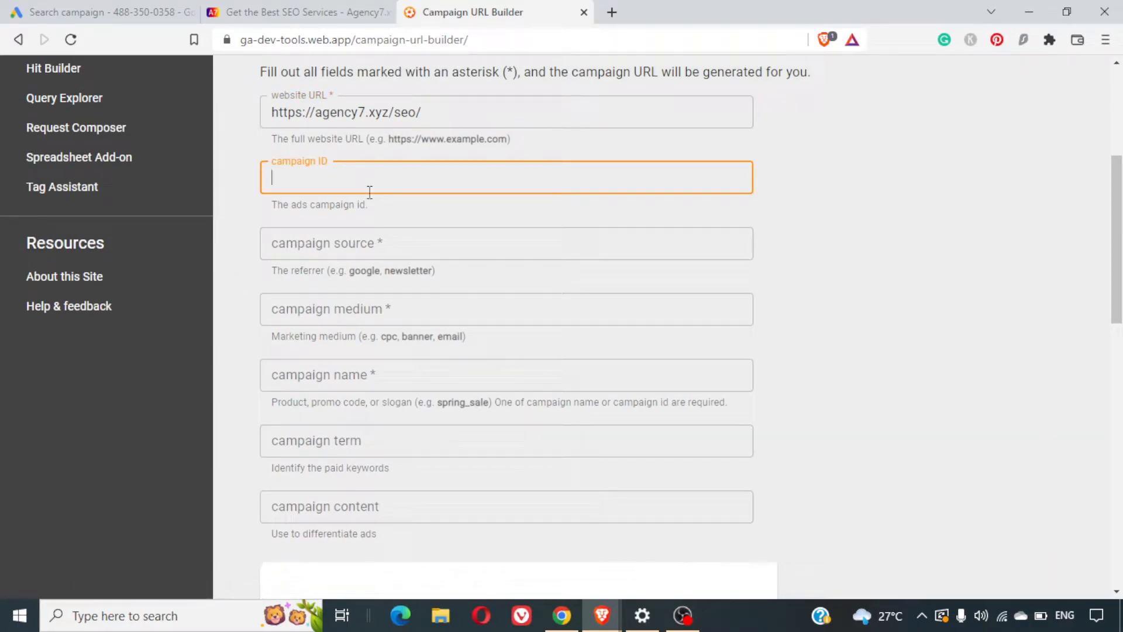
{"action": "left_click", "coordinate": [369, 228]}
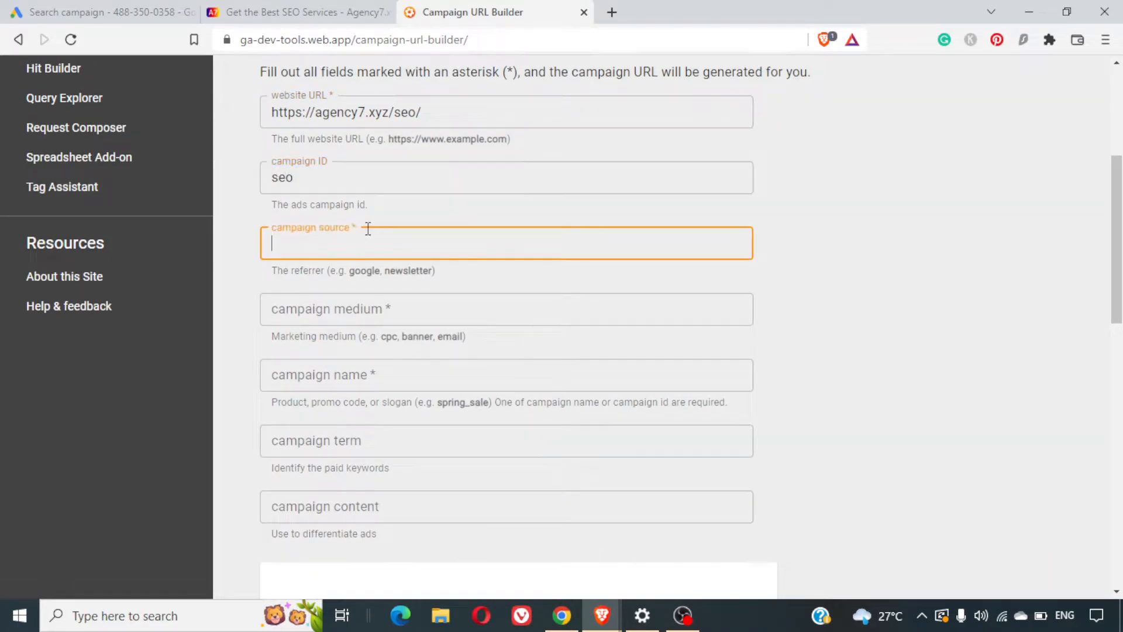
{"action": "type", "text": "google_ads"}
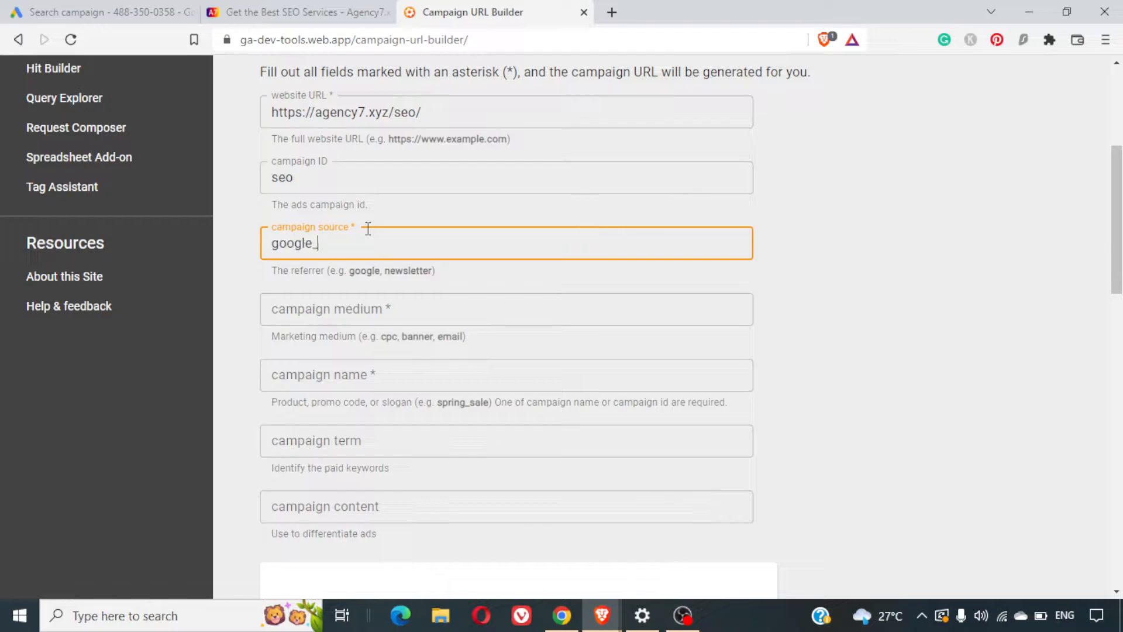
{"action": "left_click", "coordinate": [949, 434]}
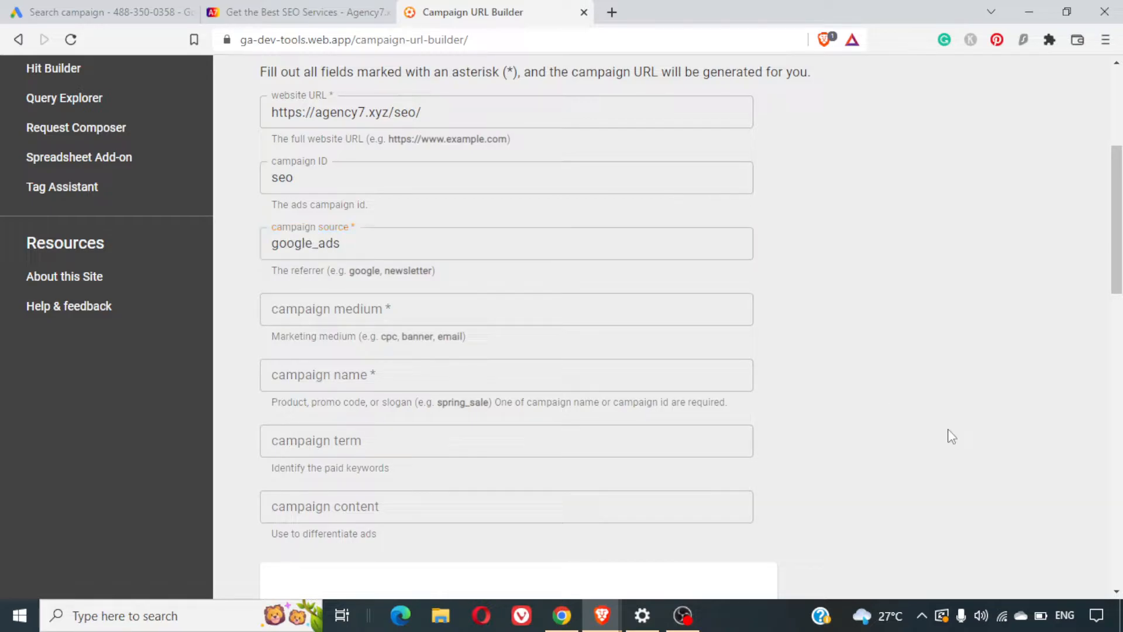
Copy the generated campaign URL that carries the UTM parameters.
{"action": "scroll", "coordinate": [950, 436], "scroll_direction": "down", "scroll_amount": 5}
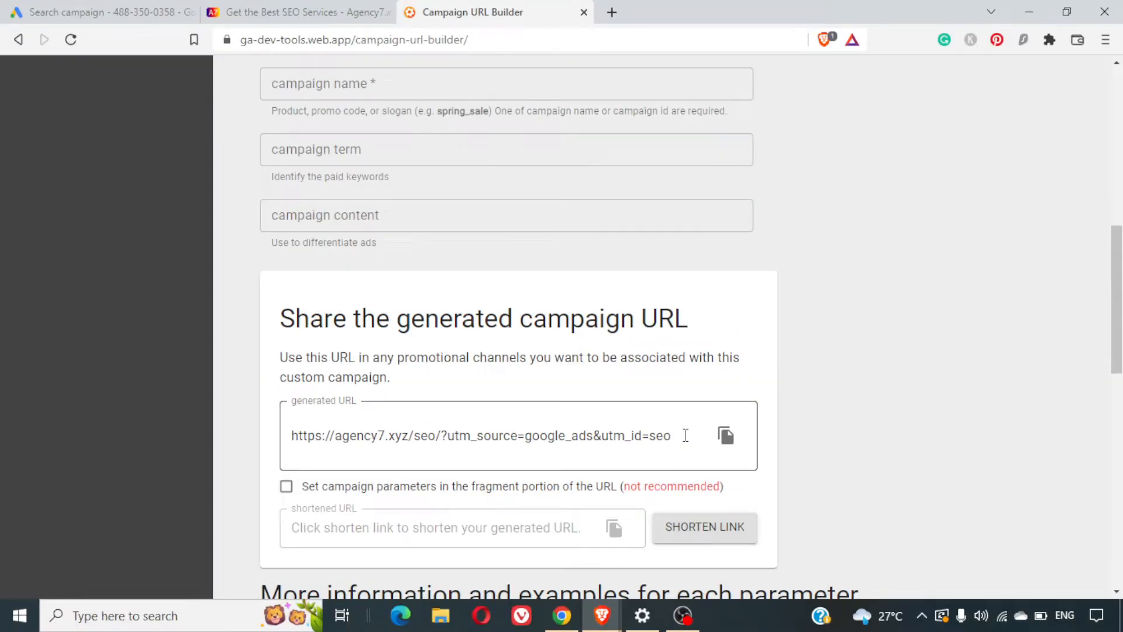
{"action": "left_click", "coordinate": [79, 8]}
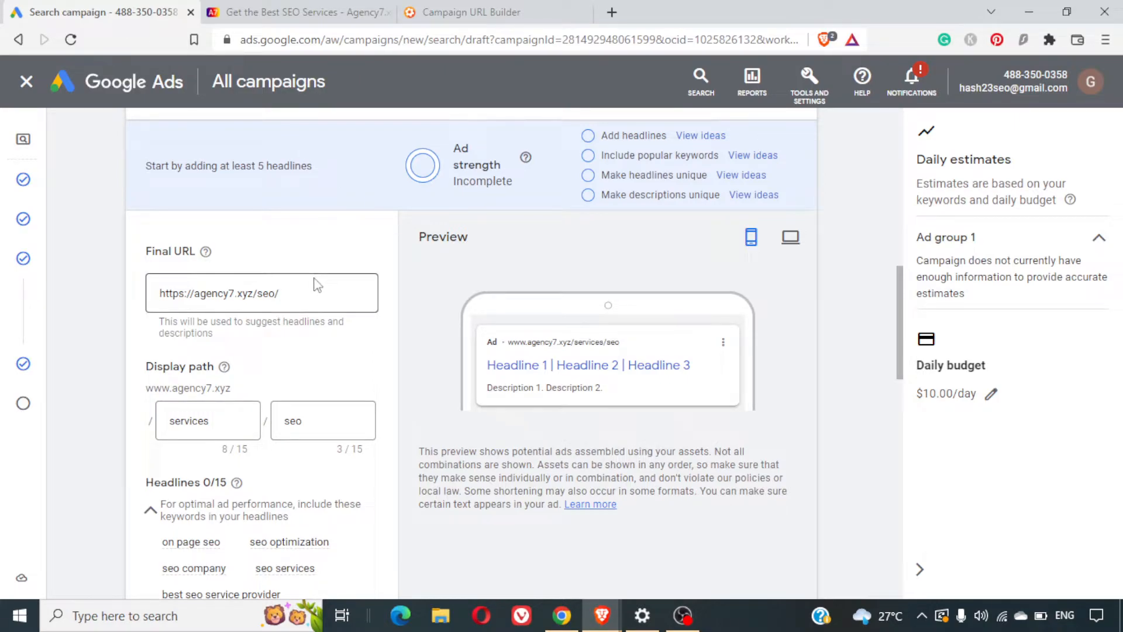
{"action": "left_click", "coordinate": [477, 8]}
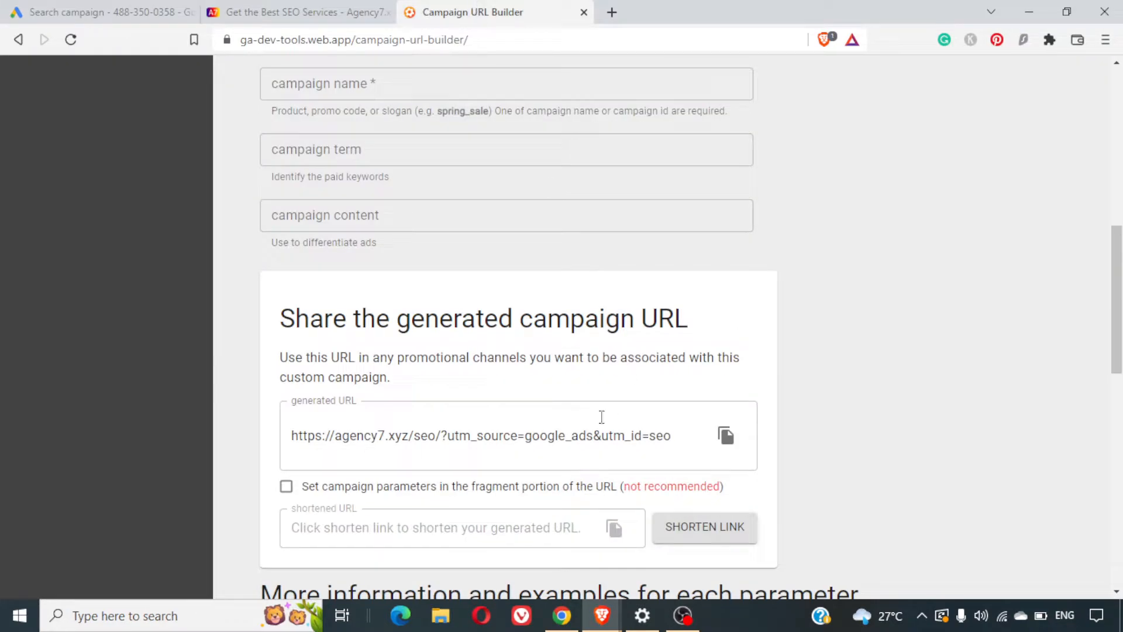
{"action": "left_click", "coordinate": [736, 443]}
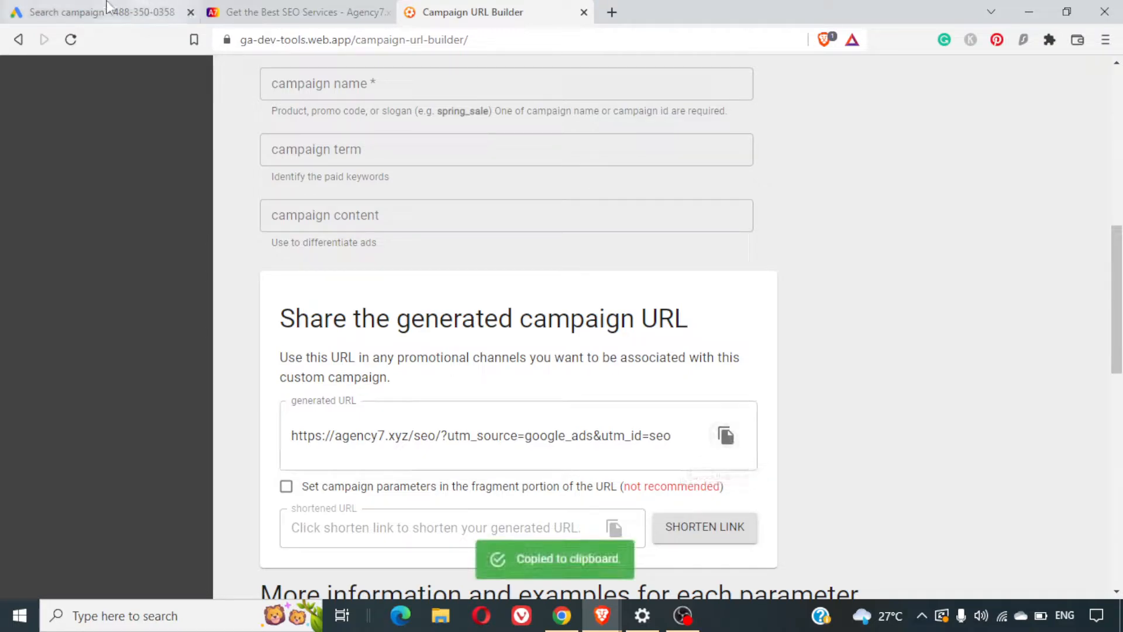
Return to the Google Ads draft and replace the final URL with the copied UTM campaign URL.
{"action": "left_click", "coordinate": [117, 12]}
{"action": "left_click", "coordinate": [281, 294]}
{"action": "key", "text": "ctrl+a"}
{"action": "key", "text": "ctrl+v"}
{"action": "left_click", "coordinate": [349, 372]}
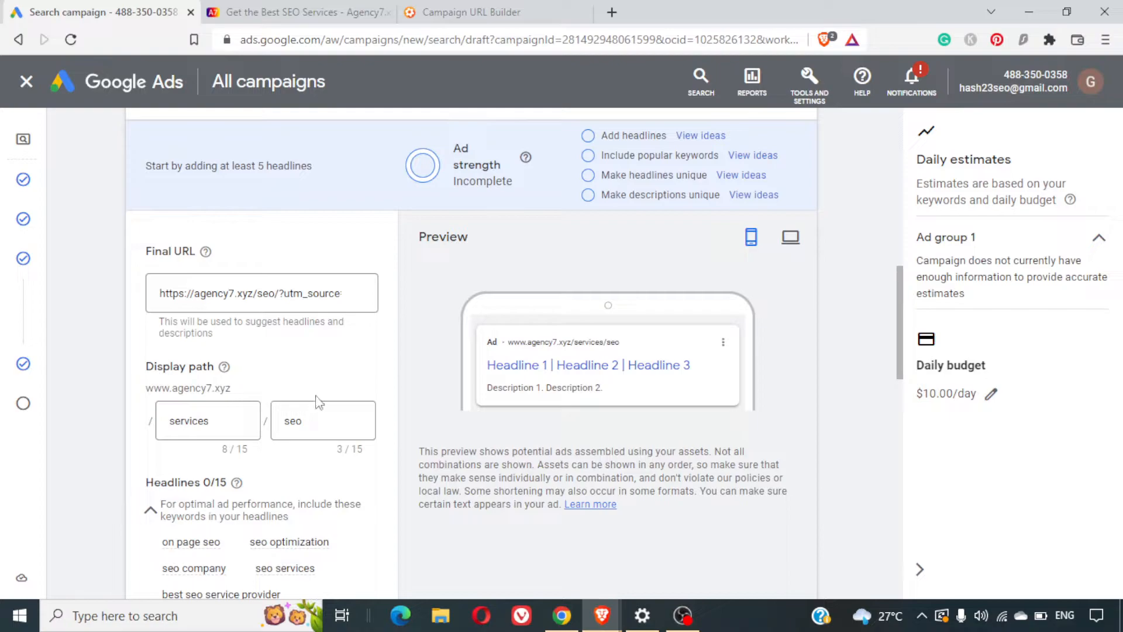
Set the first headline to a keyword insertion with the default text SEO Services in sentence case.
{"action": "scroll", "coordinate": [320, 404], "scroll_direction": "down", "scroll_amount": 2}
{"action": "scroll", "coordinate": [320, 404], "scroll_direction": "down", "scroll_amount": 1}
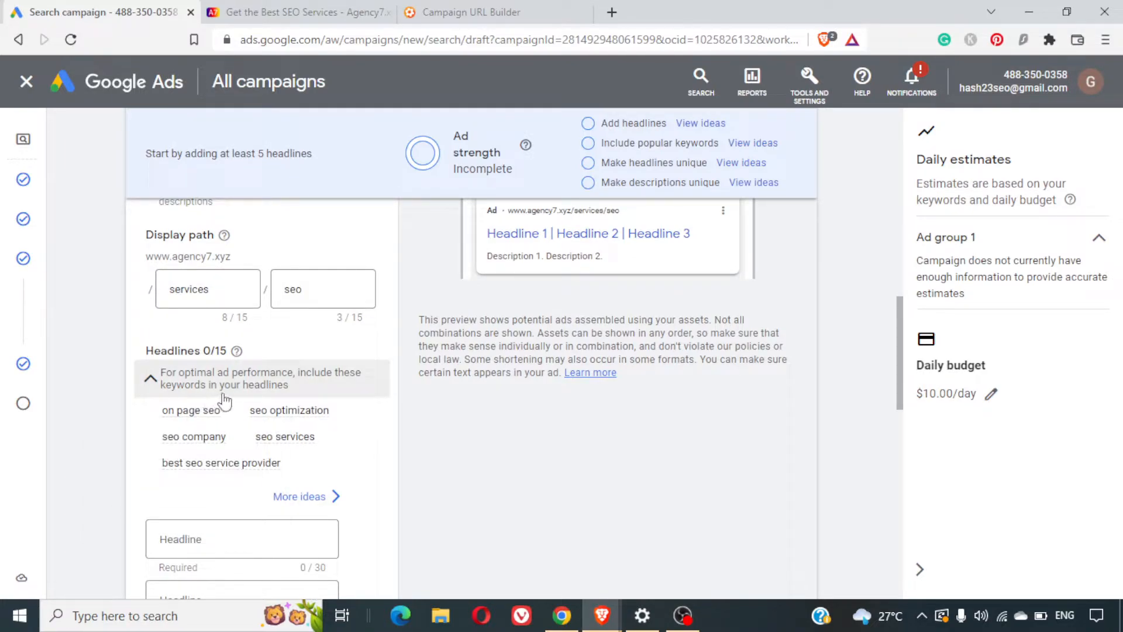
{"action": "scroll", "coordinate": [292, 416], "scroll_direction": "down", "scroll_amount": 2}
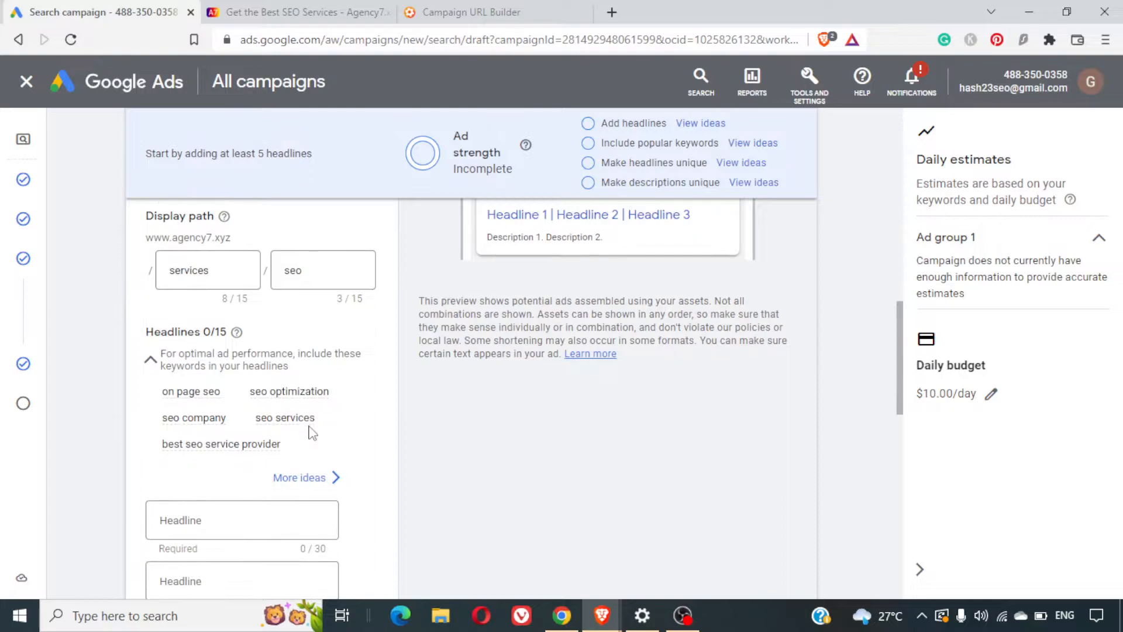
{"action": "left_click", "coordinate": [310, 426]}
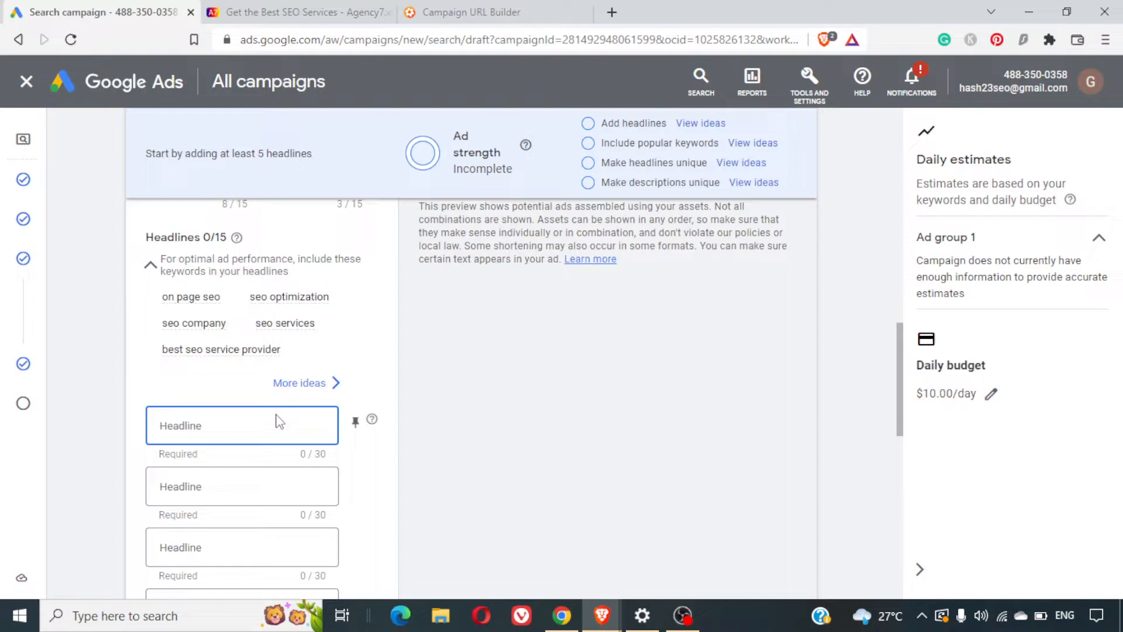
{"action": "type", "text": "{"}
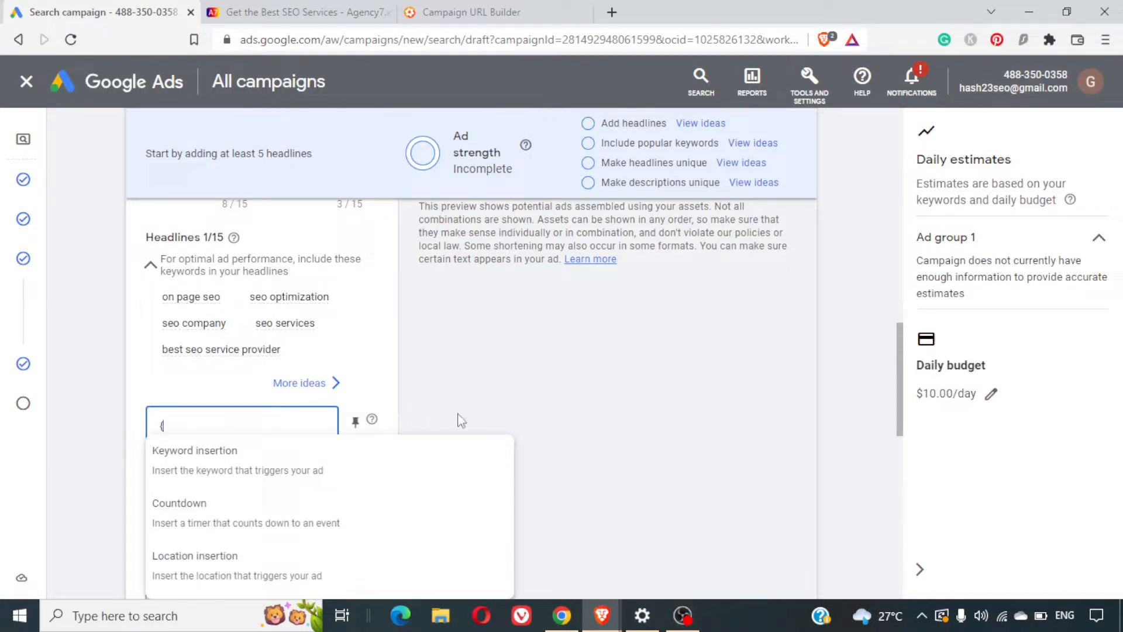
{"action": "scroll", "coordinate": [460, 421], "scroll_direction": "down", "scroll_amount": 1}
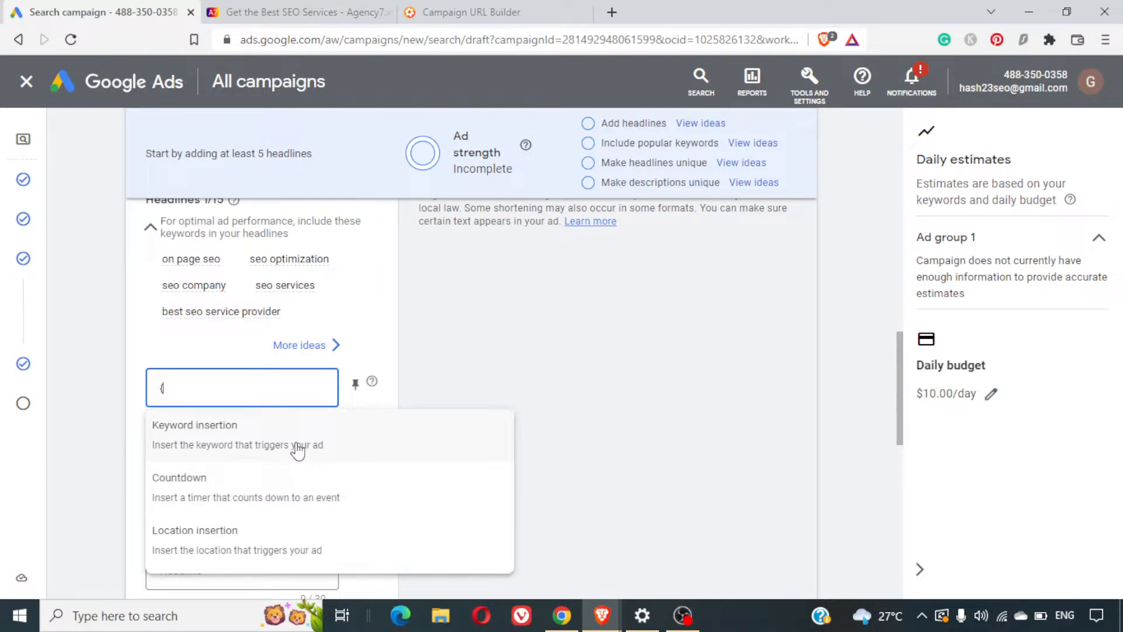
{"action": "left_click", "coordinate": [239, 446]}
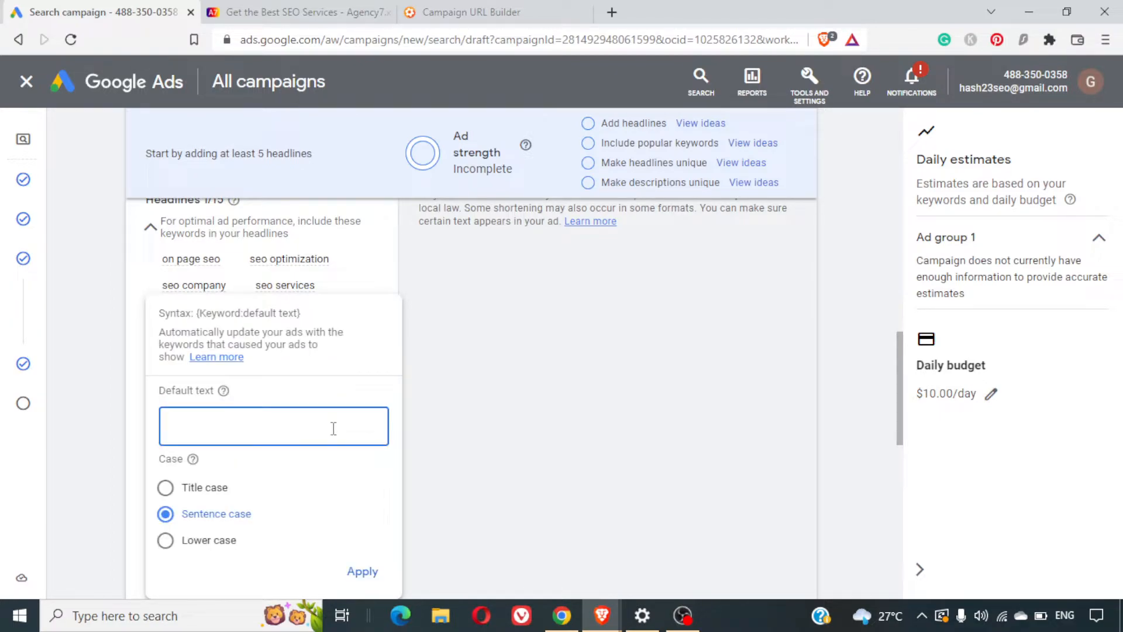
{"action": "type", "text": "SEO "}
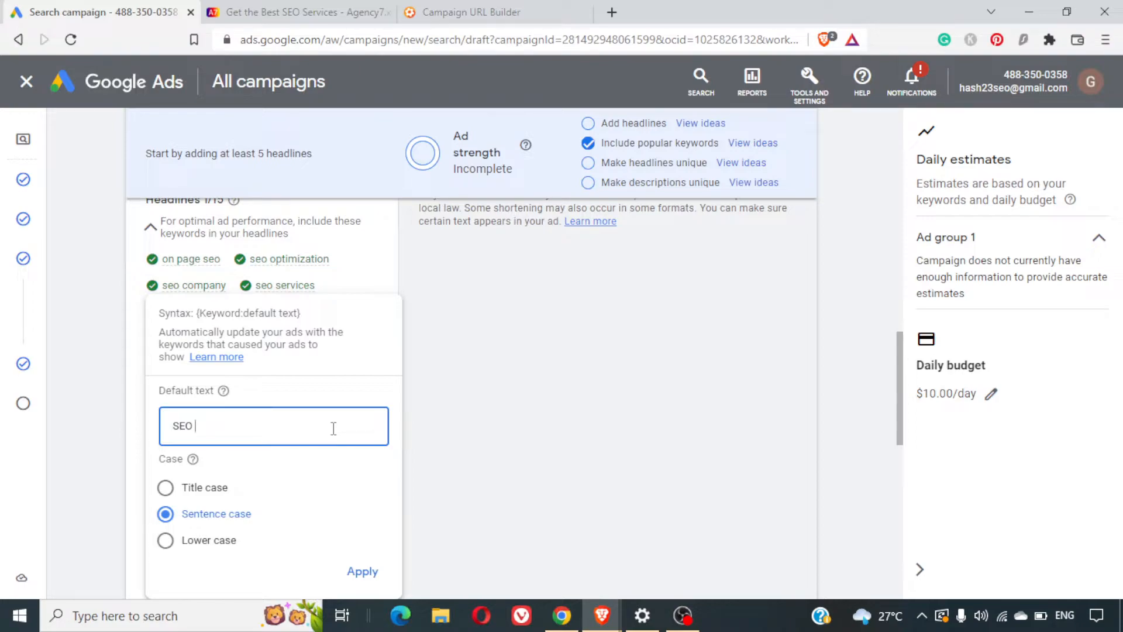
{"action": "type", "text": "Services"}
{"action": "left_click", "coordinate": [362, 571]}
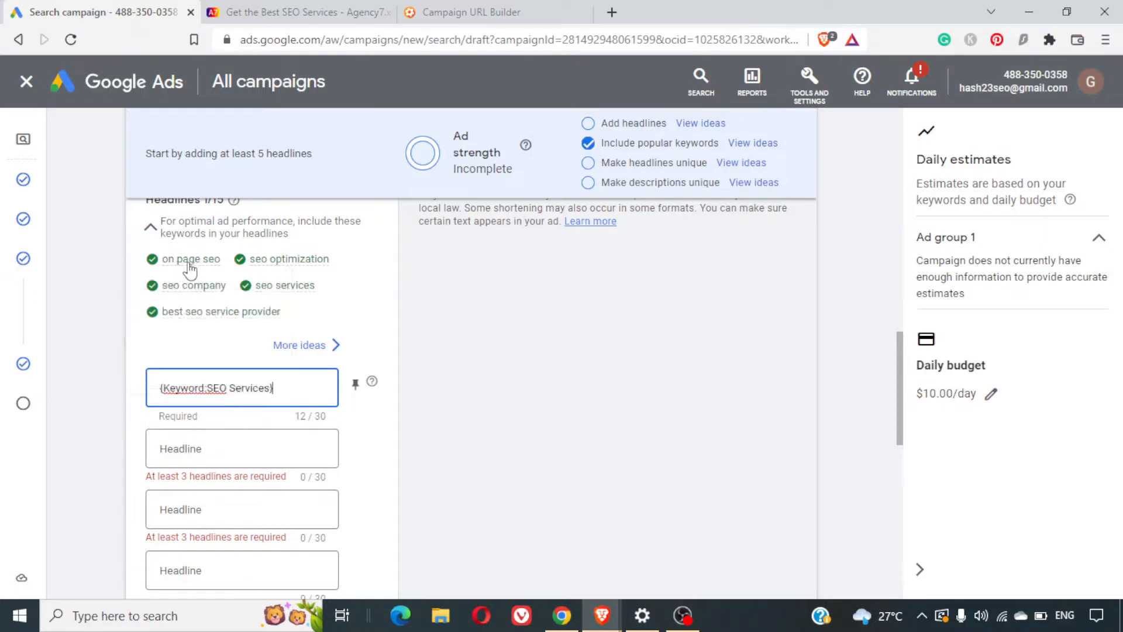
Check the suggested headline keywords and enter On Page SEO Services as the second headline.
{"action": "mouse_move", "coordinate": [211, 270]}
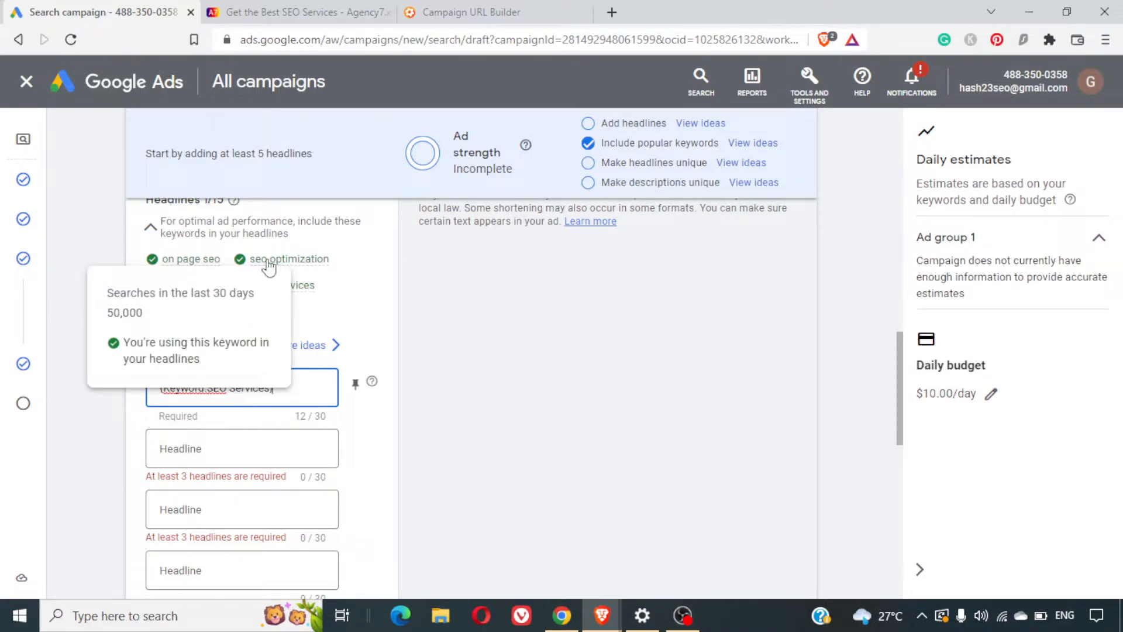
{"action": "mouse_move", "coordinate": [190, 292]}
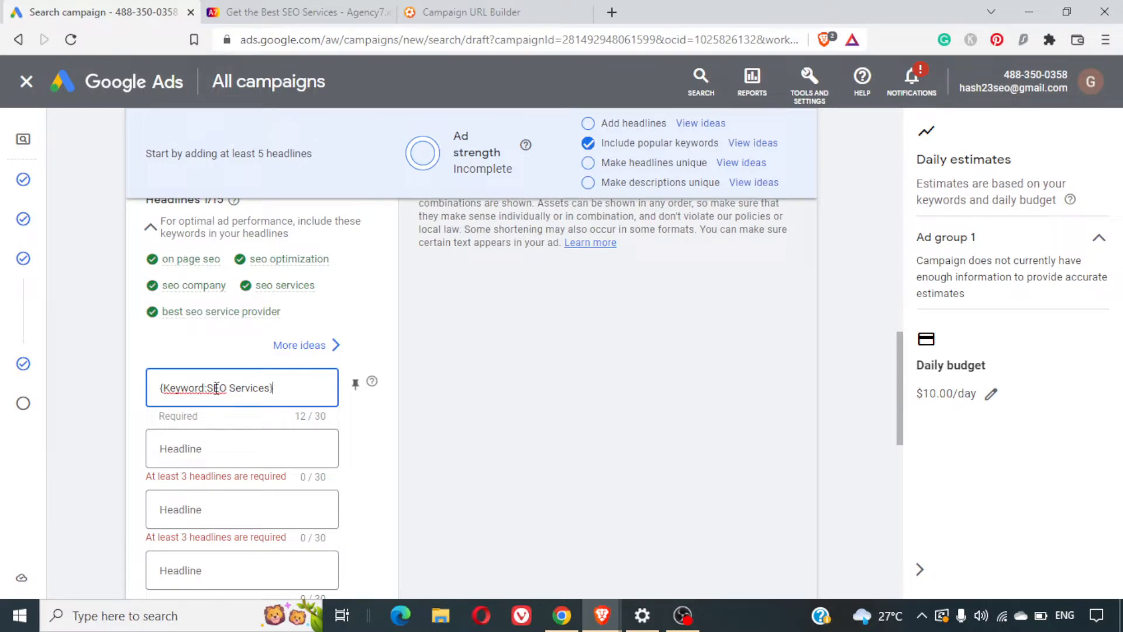
{"action": "left_click", "coordinate": [292, 453]}
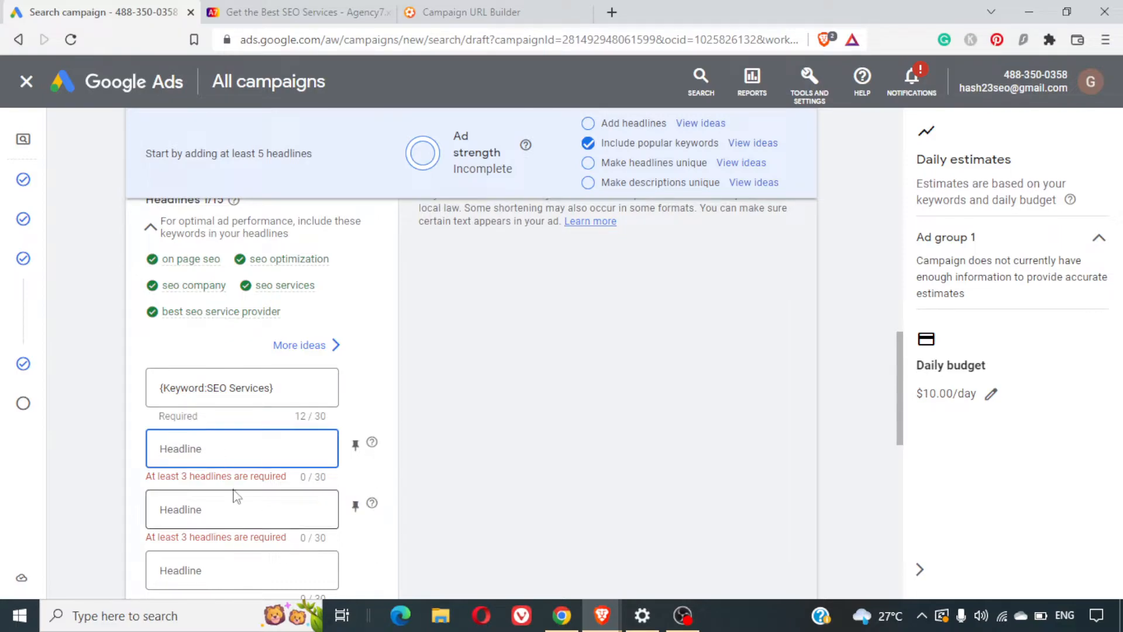
{"action": "scroll", "coordinate": [239, 489], "scroll_direction": "down", "scroll_amount": 1}
{"action": "scroll", "coordinate": [239, 489], "scroll_direction": "up", "scroll_amount": 4}
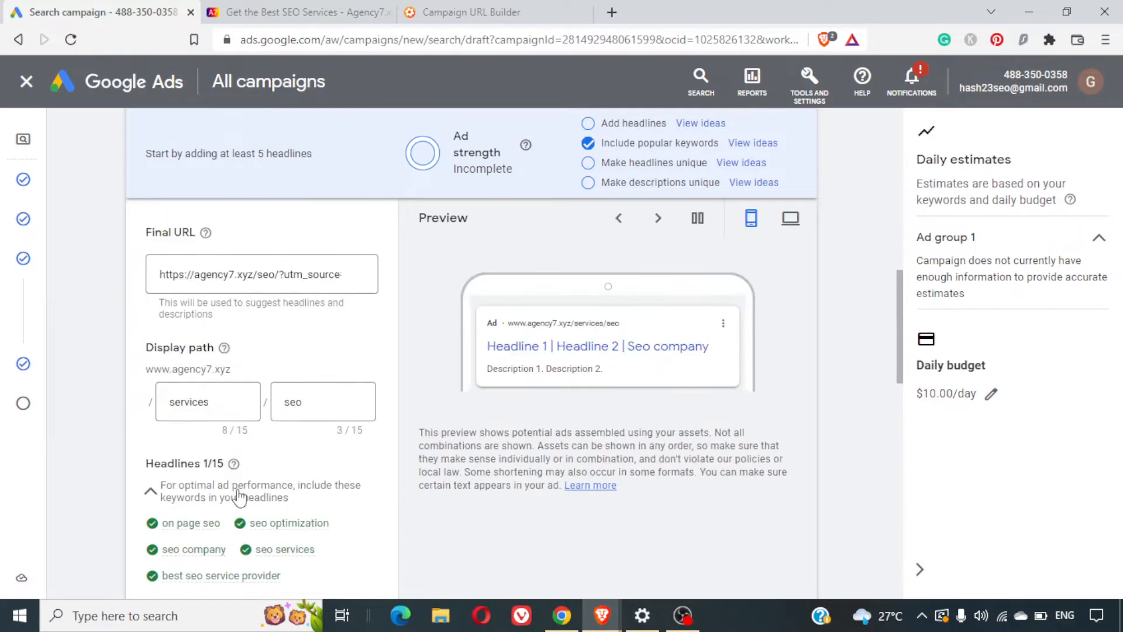
{"action": "scroll", "coordinate": [239, 494], "scroll_direction": "down", "scroll_amount": 2}
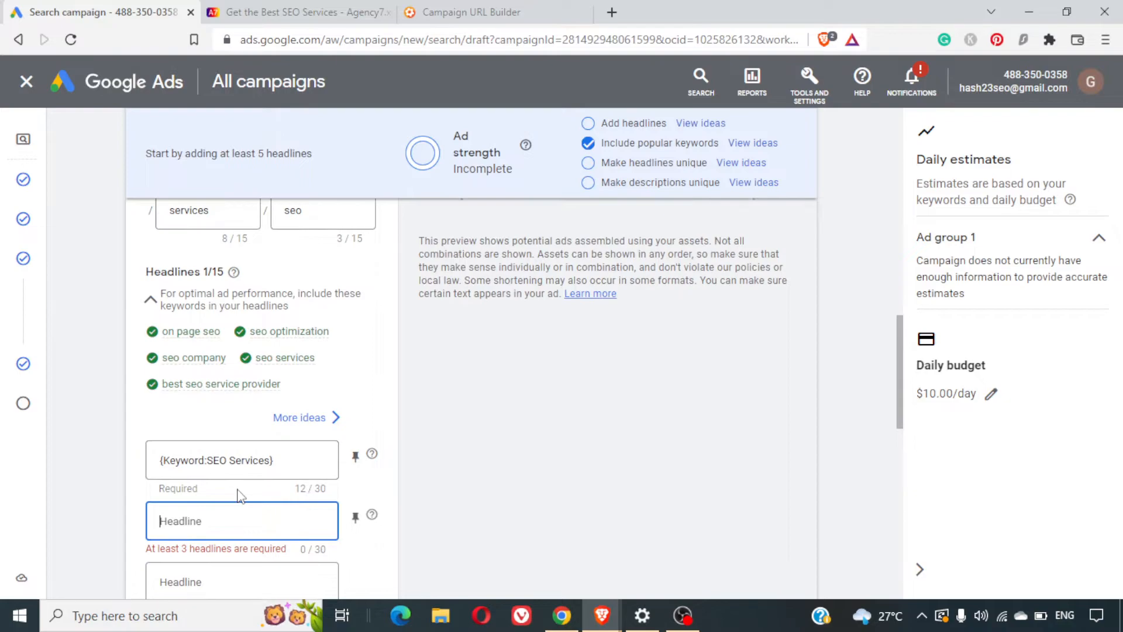
{"action": "scroll", "coordinate": [269, 430], "scroll_direction": "down", "scroll_amount": 1}
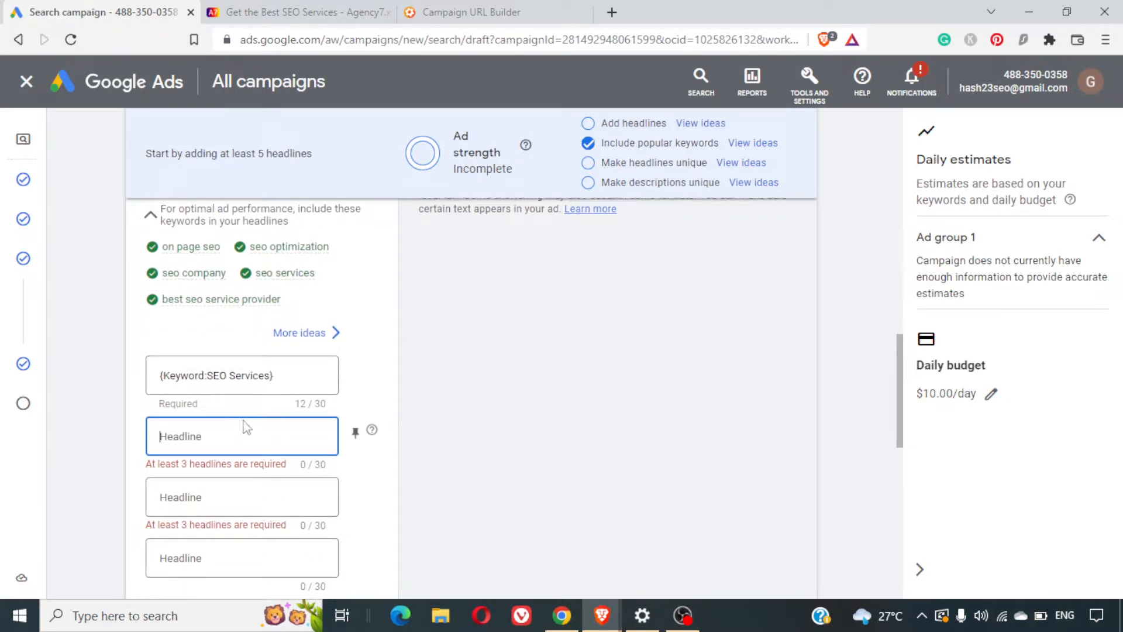
{"action": "type", "text": "On Page SEO S"}
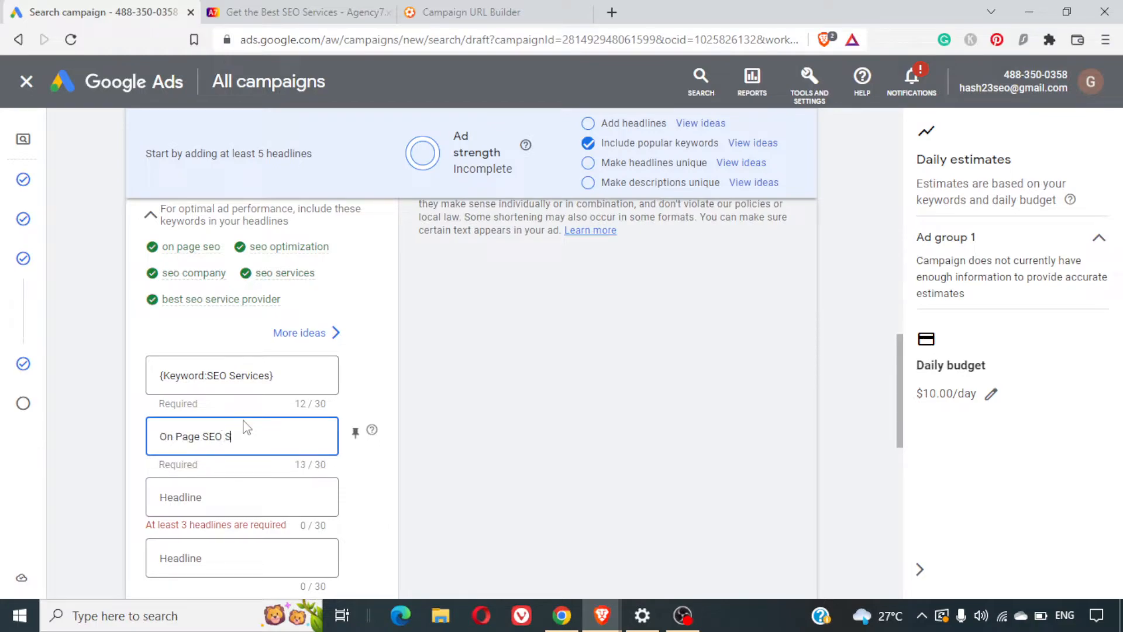
{"action": "type", "text": "ervices"}
Enter Get a Free Quote as the third headline and Hire an Expert as the fourth.
{"action": "left_click", "coordinate": [270, 500]}
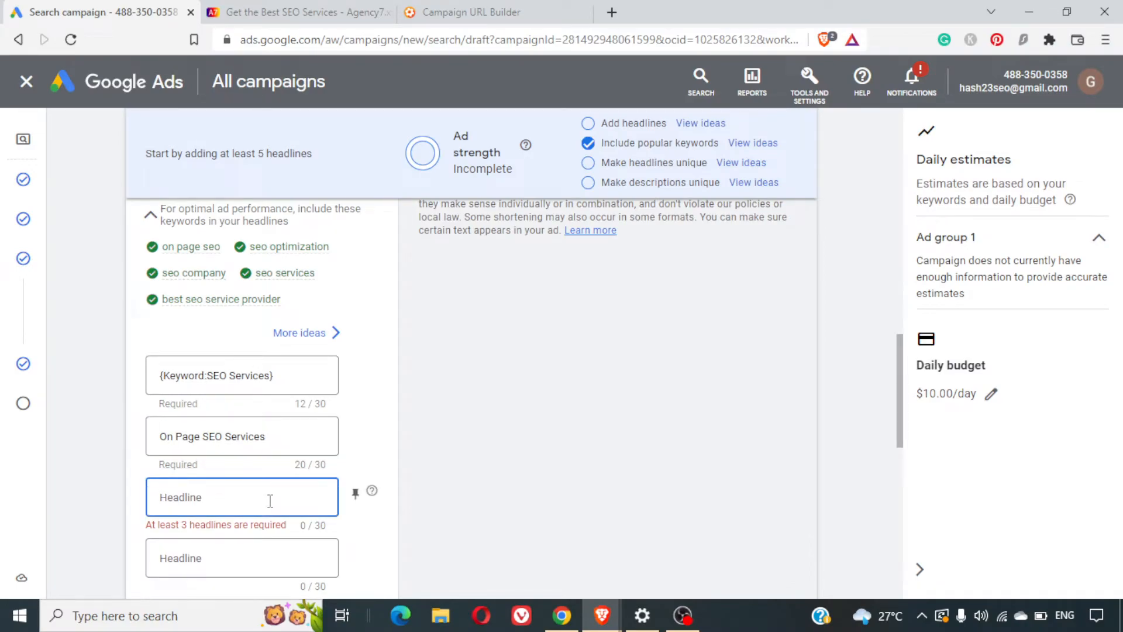
{"action": "type", "text": "Get a q"}
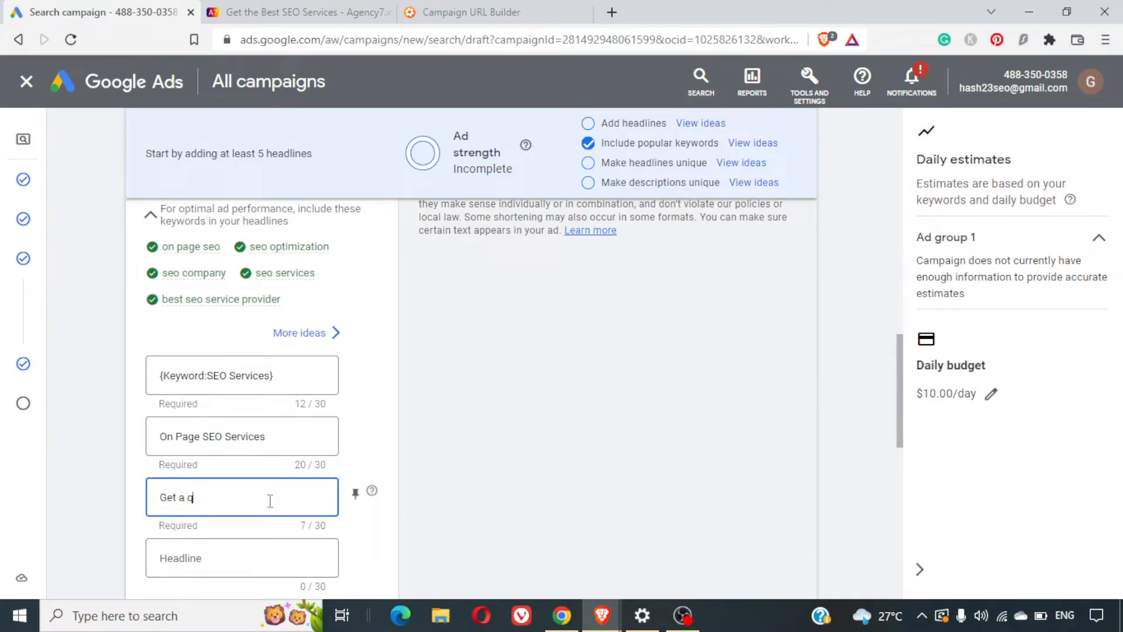
{"action": "key", "text": "BackSpace"}
{"action": "type", "text": "Free Quote"}
{"action": "scroll", "coordinate": [268, 503], "scroll_direction": "down", "scroll_amount": 1}
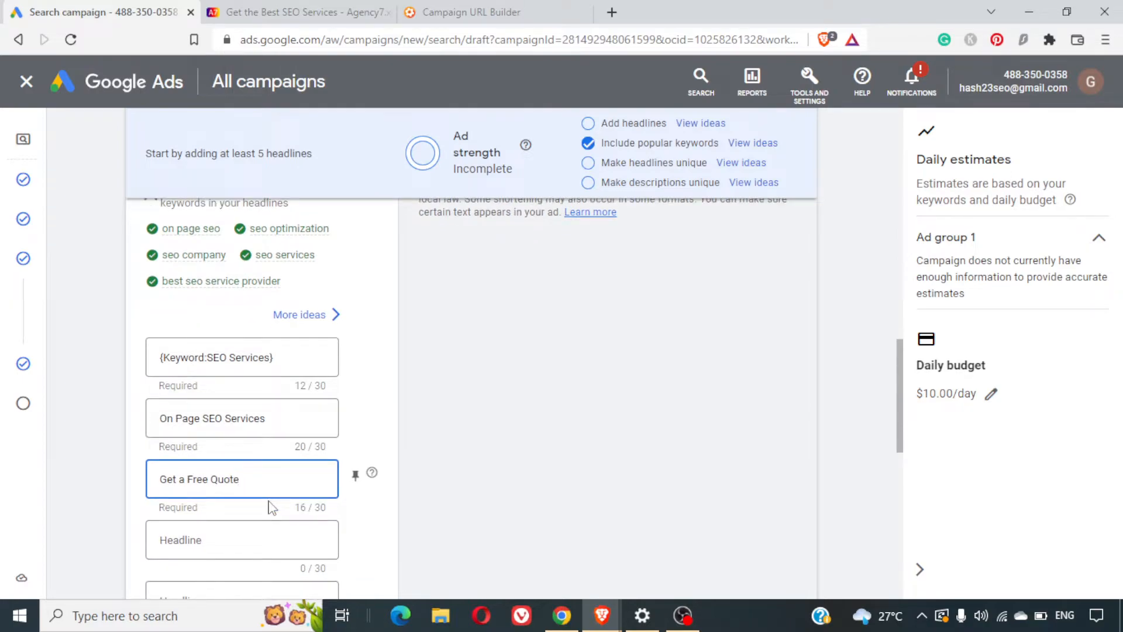
{"action": "left_click", "coordinate": [240, 532]}
{"action": "type", "text": "Hire"}
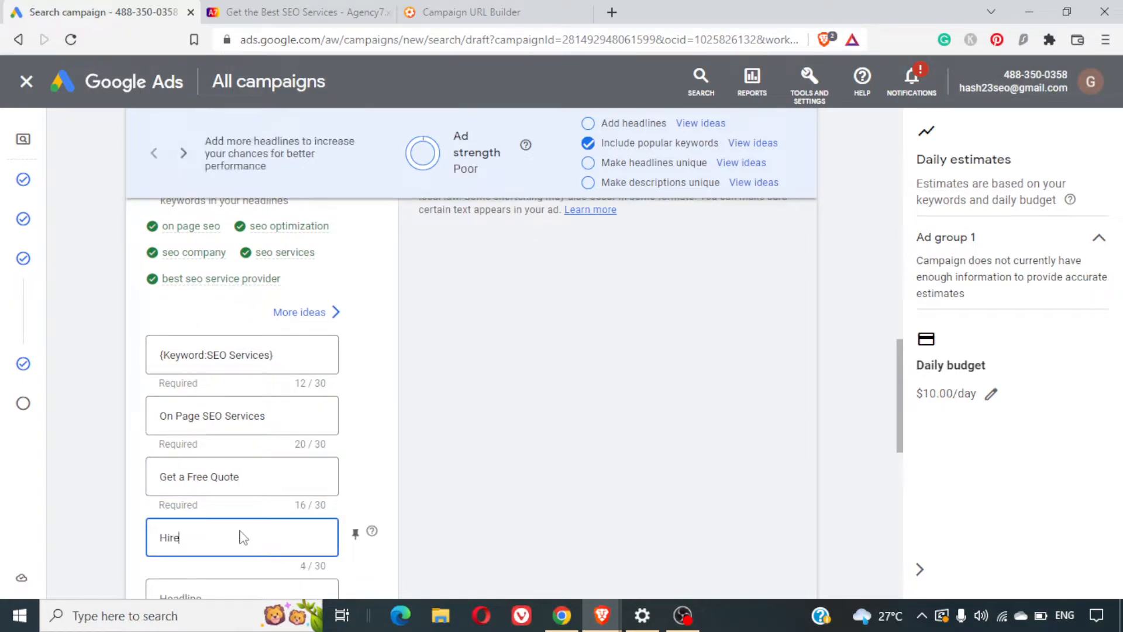
{"action": "type", "text": " an Expert"}
Enter Off Page SEO as the fifth headline and Best SEO Services as the sixth.
{"action": "scroll", "coordinate": [243, 537], "scroll_direction": "down", "scroll_amount": 3}
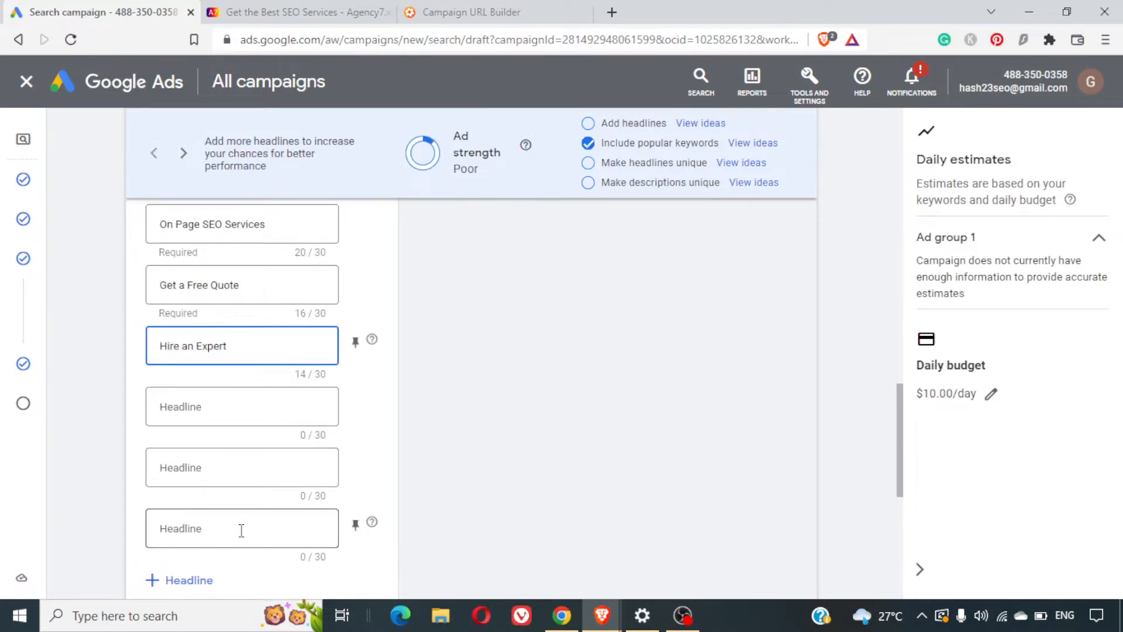
{"action": "left_click", "coordinate": [214, 403]}
{"action": "type", "text": "O"}
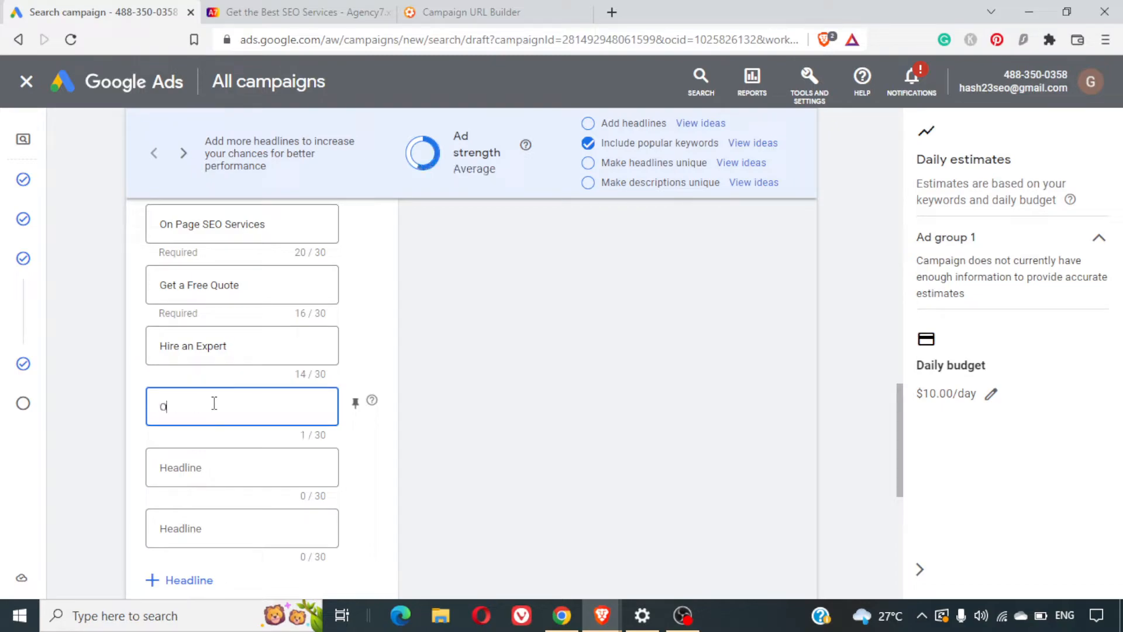
{"action": "type", "text": "ff Page SEO"}
{"action": "left_click", "coordinate": [247, 462]}
{"action": "scroll", "coordinate": [245, 468], "scroll_direction": "up", "scroll_amount": 5}
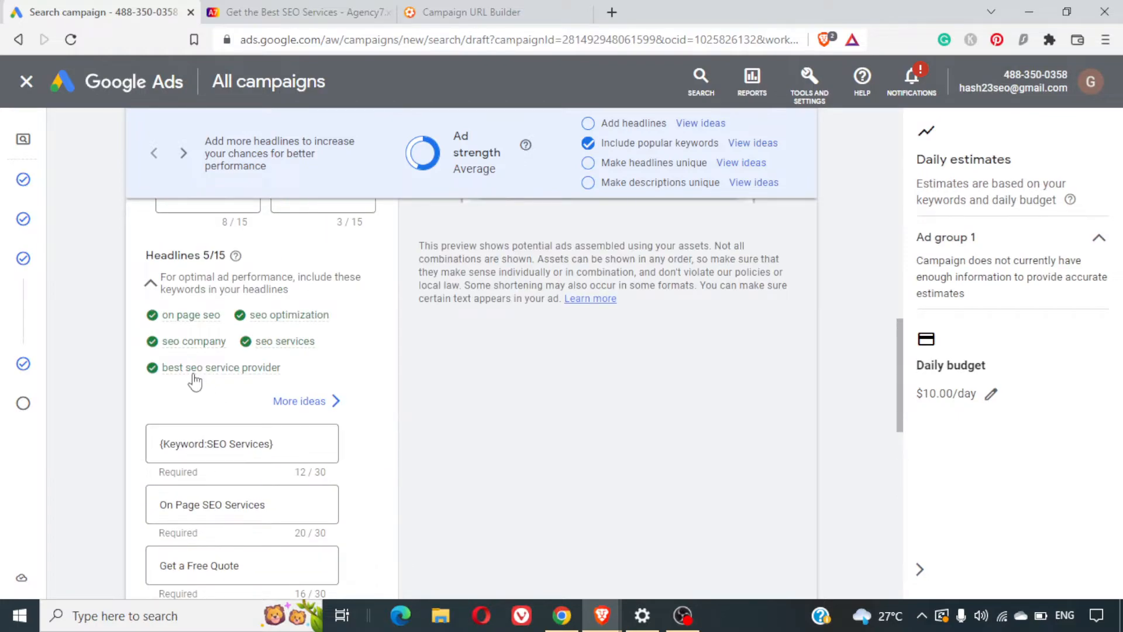
{"action": "mouse_move", "coordinate": [196, 370]}
{"action": "scroll", "coordinate": [432, 381], "scroll_direction": "down", "scroll_amount": 8}
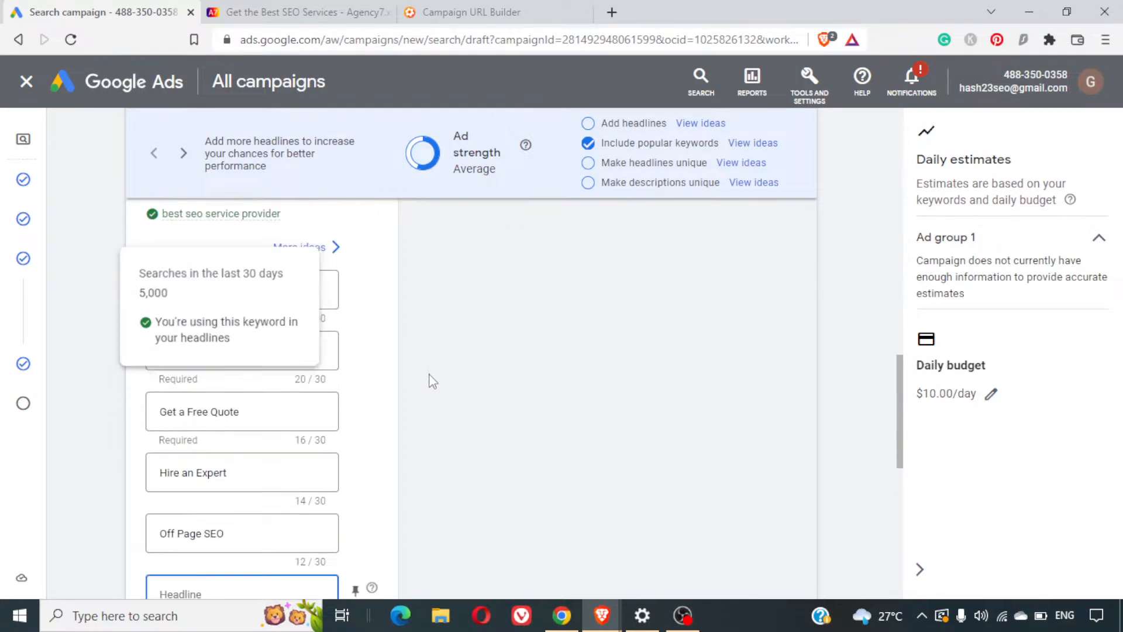
{"action": "type", "text": "Best SEO Services"}
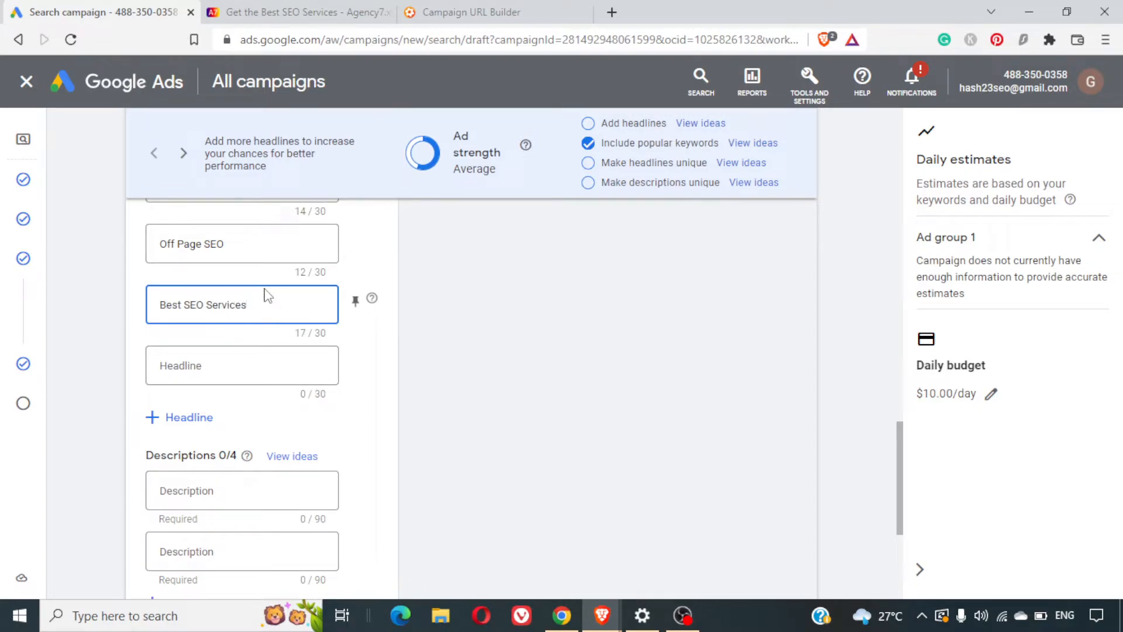
Review the headlines entered so far and open the full list of top-keyword headline suggestions to examine it.
{"action": "left_click", "coordinate": [252, 378]}
{"action": "scroll", "coordinate": [474, 368], "scroll_direction": "up", "scroll_amount": 4}
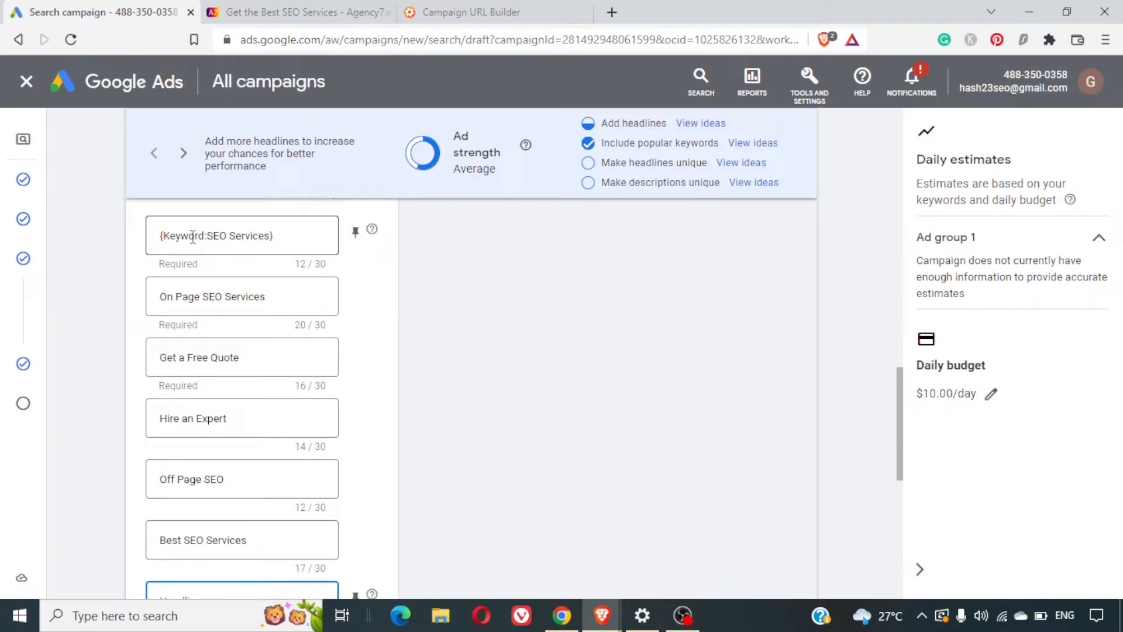
{"action": "scroll", "coordinate": [297, 355], "scroll_direction": "down", "scroll_amount": 1}
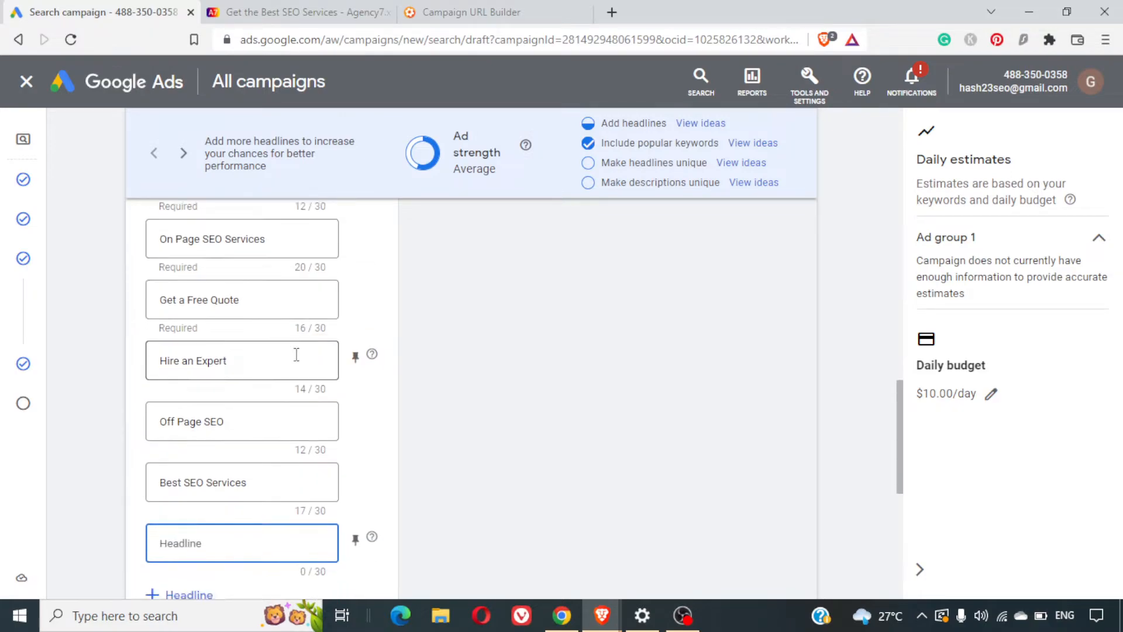
{"action": "scroll", "coordinate": [297, 355], "scroll_direction": "up", "scroll_amount": 7}
{"action": "scroll", "coordinate": [296, 361], "scroll_direction": "down", "scroll_amount": 1}
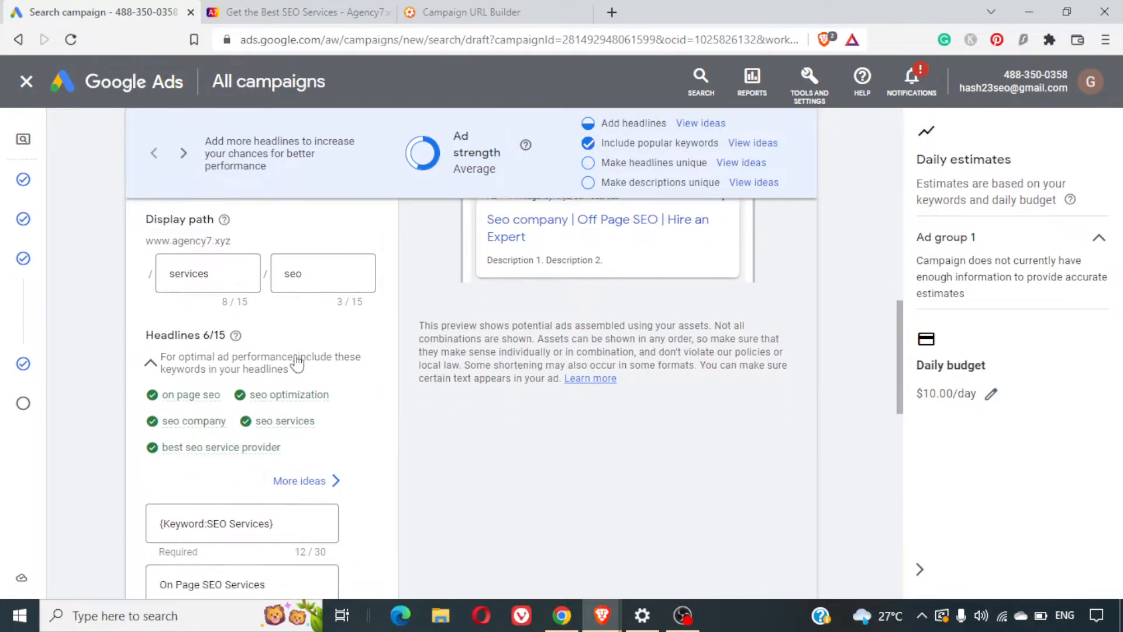
{"action": "left_click", "coordinate": [329, 462]}
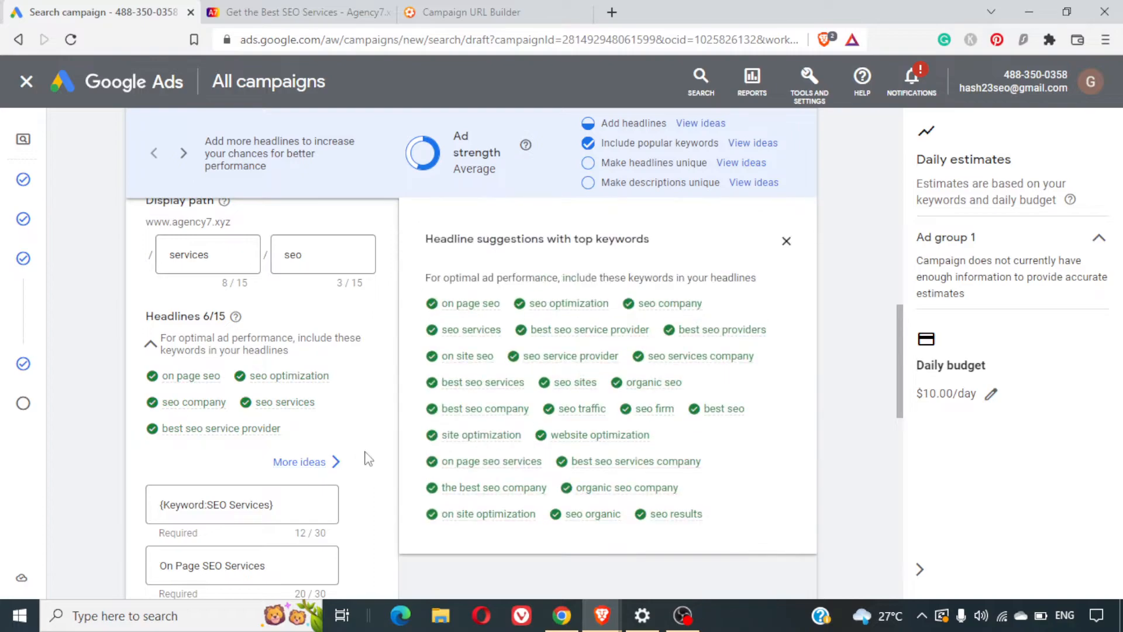
{"action": "mouse_move", "coordinate": [653, 497]}
{"action": "scroll", "coordinate": [654, 497], "scroll_direction": "down", "scroll_amount": 3}
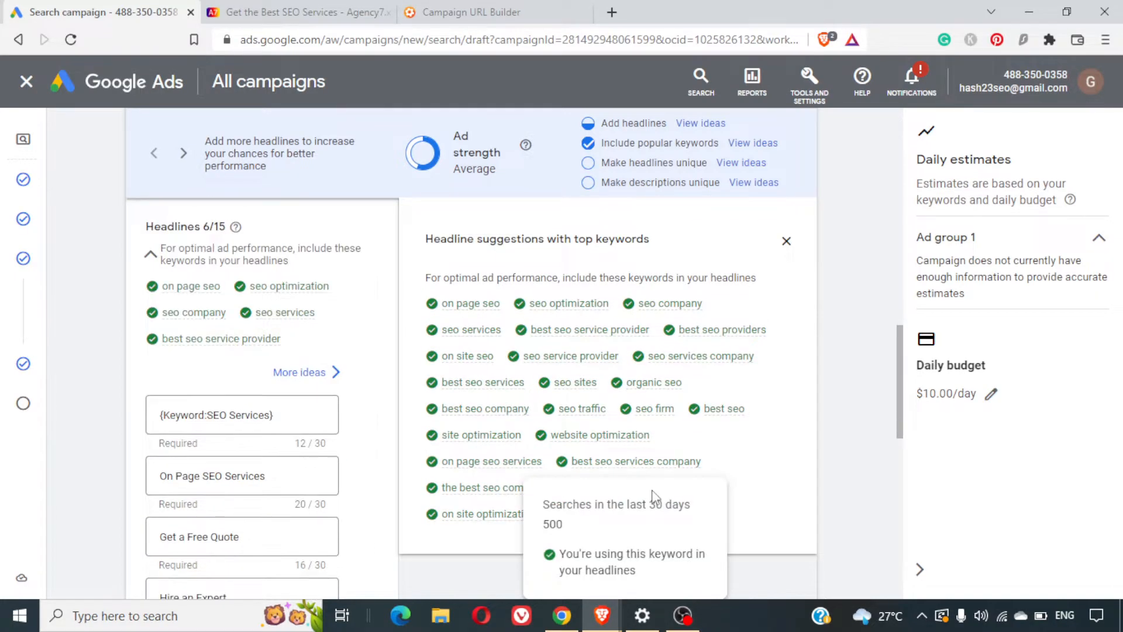
{"action": "scroll", "coordinate": [759, 434], "scroll_direction": "down", "scroll_amount": 4}
{"action": "scroll", "coordinate": [328, 345], "scroll_direction": "down", "scroll_amount": 5}
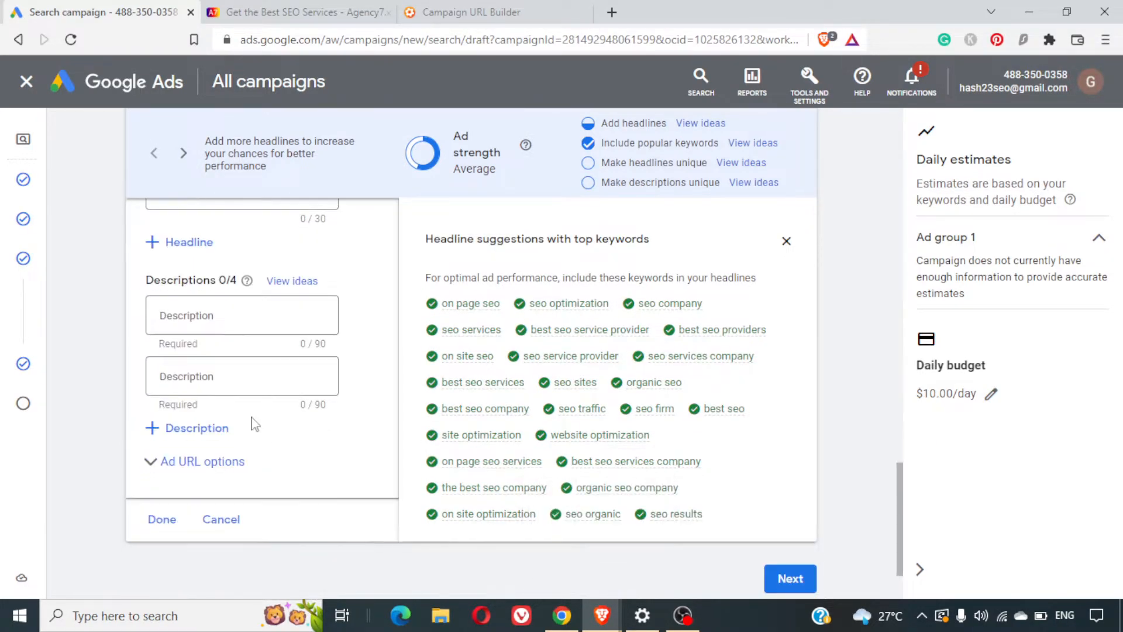
Enter Organic SEO as the seventh headline, below Best SEO Services.
{"action": "scroll", "coordinate": [283, 410], "scroll_direction": "up", "scroll_amount": 6}
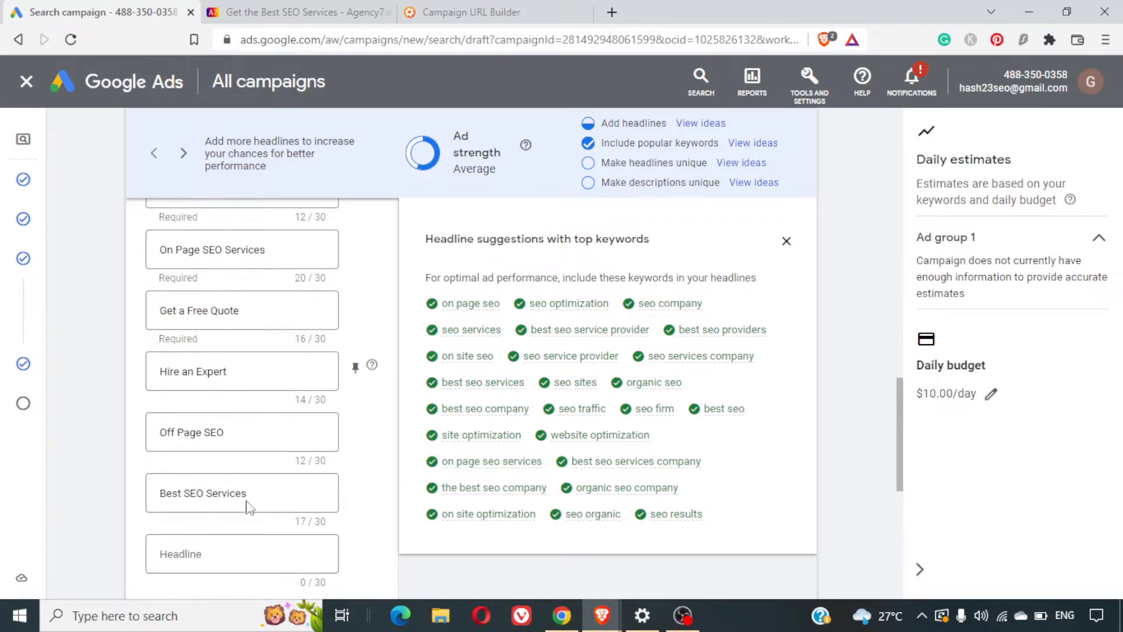
{"action": "left_click", "coordinate": [212, 555]}
{"action": "type", "text": "On"}
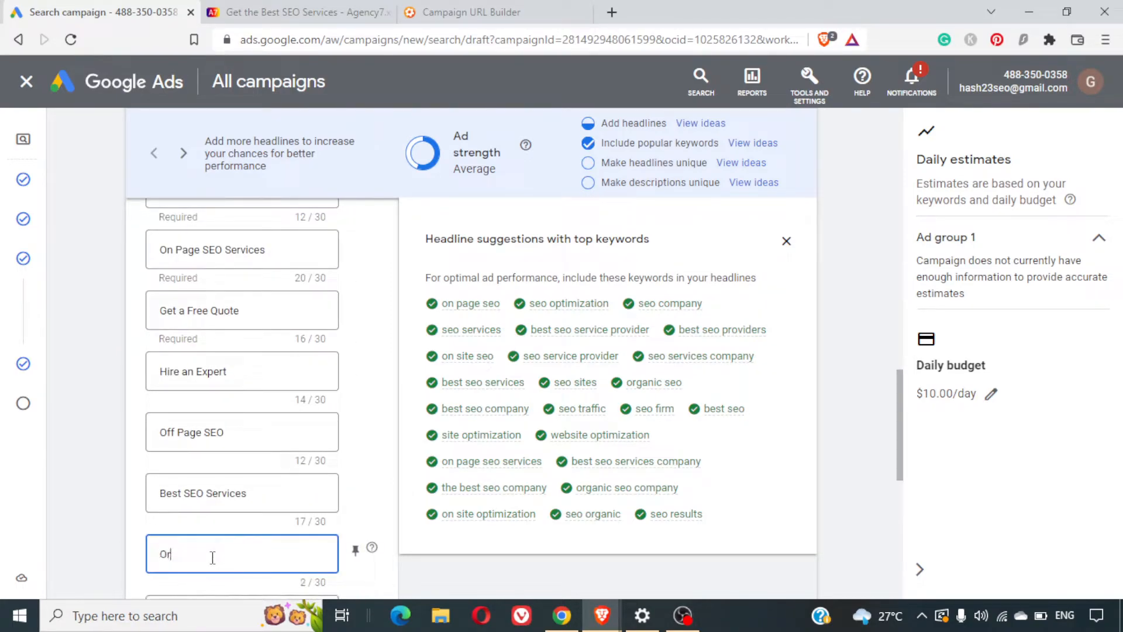
{"action": "type", "text": "ganic SEO"}
Enter SALE SALE as the eighth headline, below Organic SEO.
{"action": "scroll", "coordinate": [283, 545], "scroll_direction": "down", "scroll_amount": 2}
{"action": "left_click", "coordinate": [230, 479]}
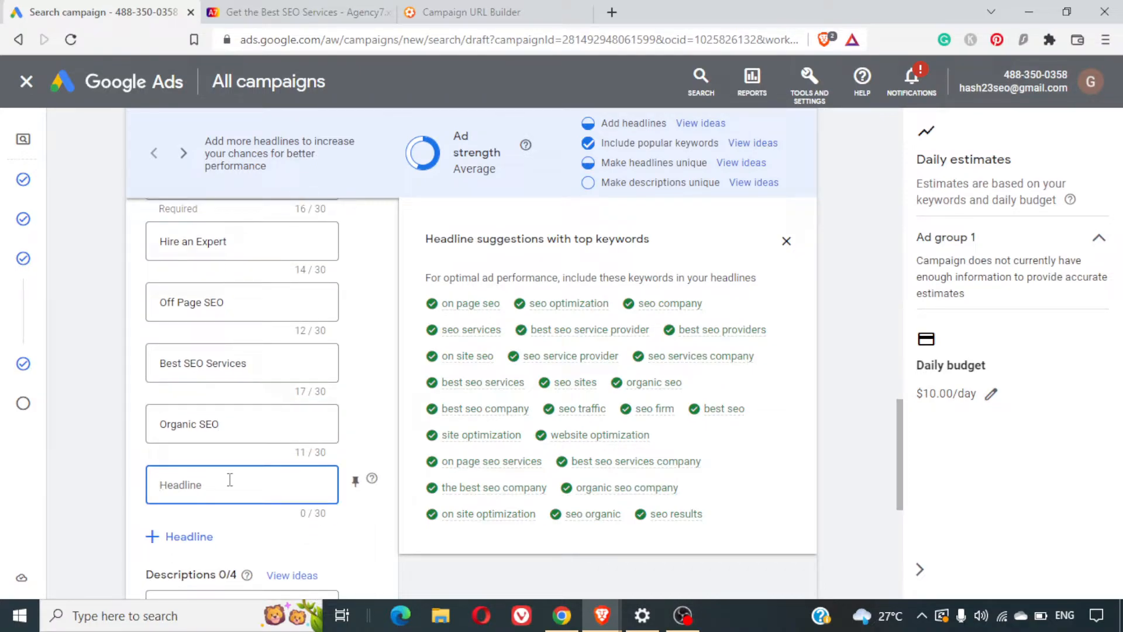
{"action": "type", "text": "SA"}
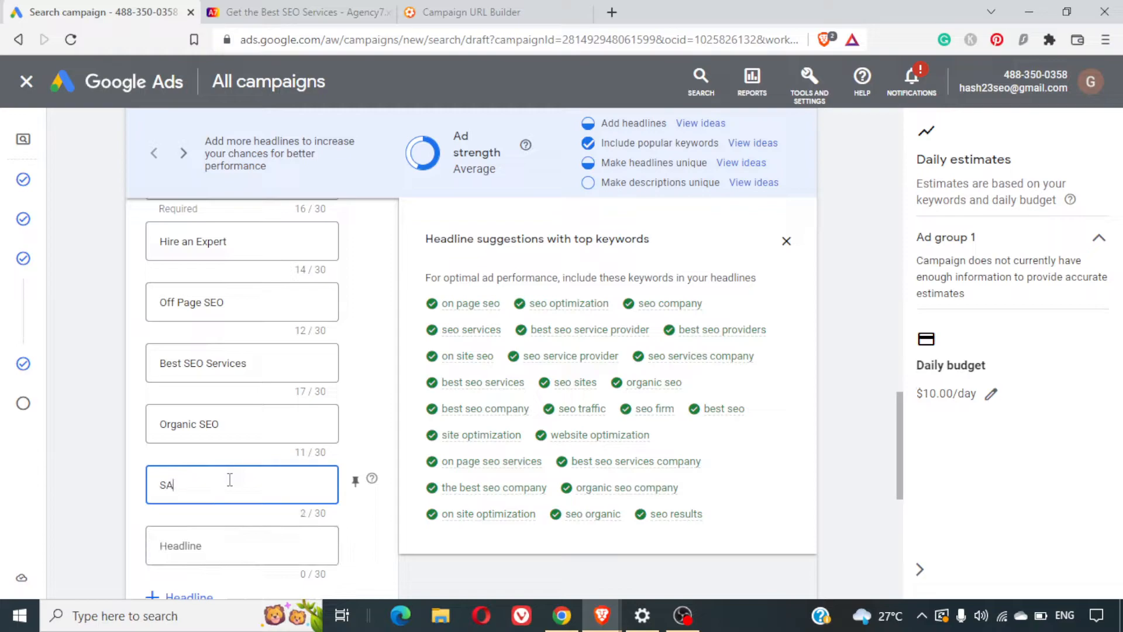
{"action": "type", "text": "LES SALE"}
{"action": "key", "text": "Left"}
{"action": "key", "text": "Left"}
{"action": "key", "text": "Left"}
{"action": "key", "text": "Left"}
{"action": "key", "text": "Left"}
{"action": "key", "text": "BackSpace"}
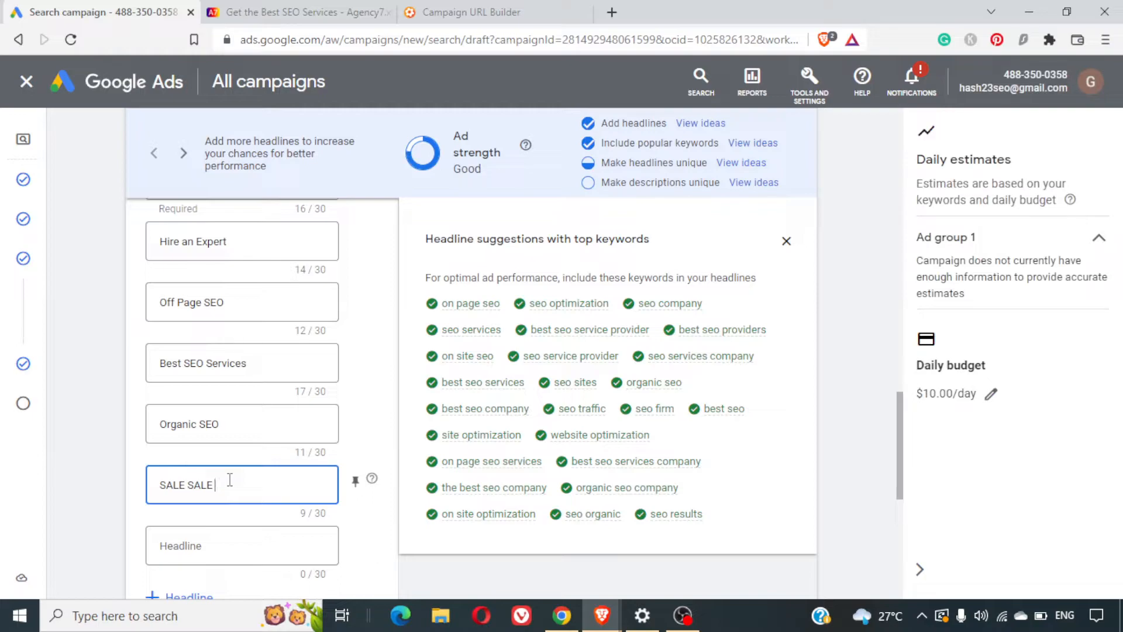
Replace the text of the eighth headline, below Organic SEO, with Best SEO Audit.
{"action": "type", "text": "SALES"}
{"action": "key", "text": "BackSpace"}
{"action": "key", "text": "ctrl+a"}
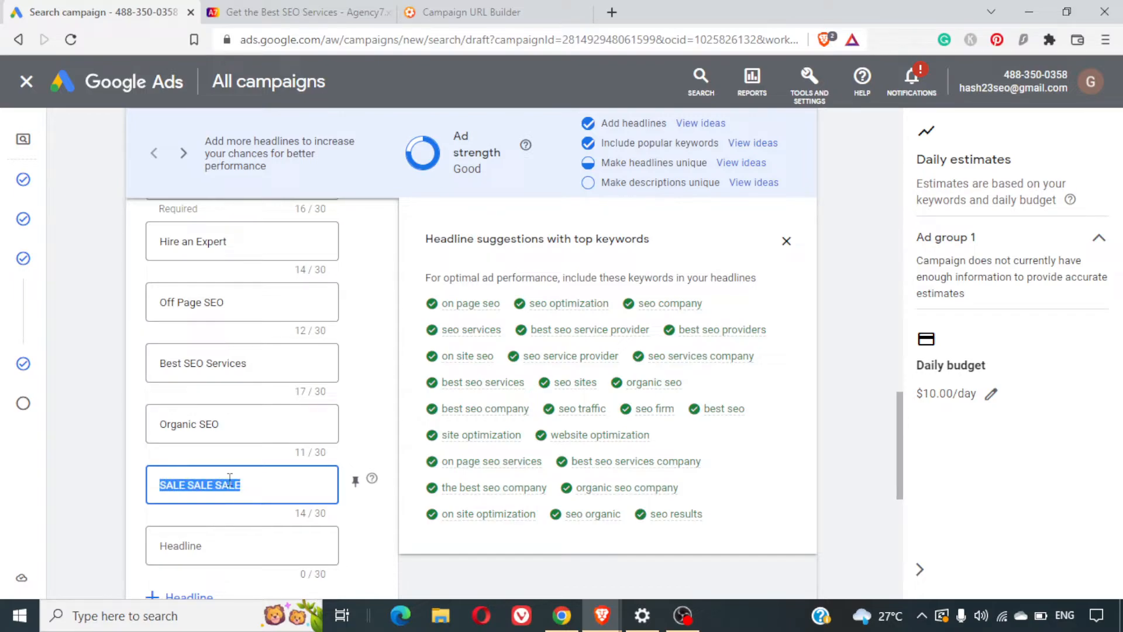
{"action": "type", "text": "bEST"}
{"action": "key", "text": "ctrl+a"}
{"action": "type", "text": "Best "}
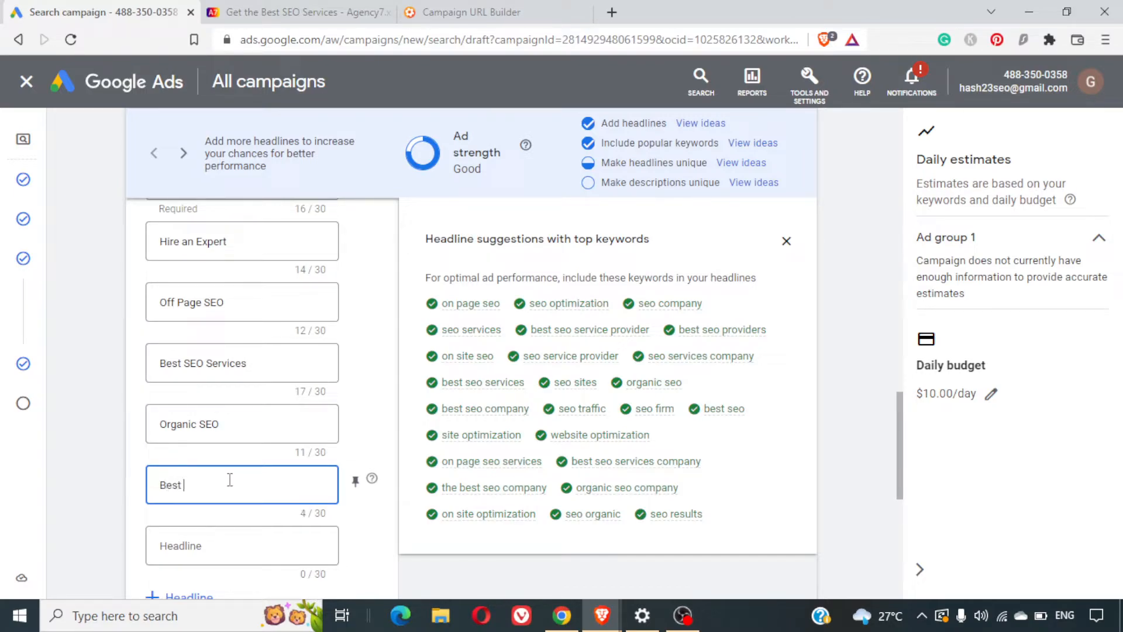
{"action": "type", "text": "SEO Au"}
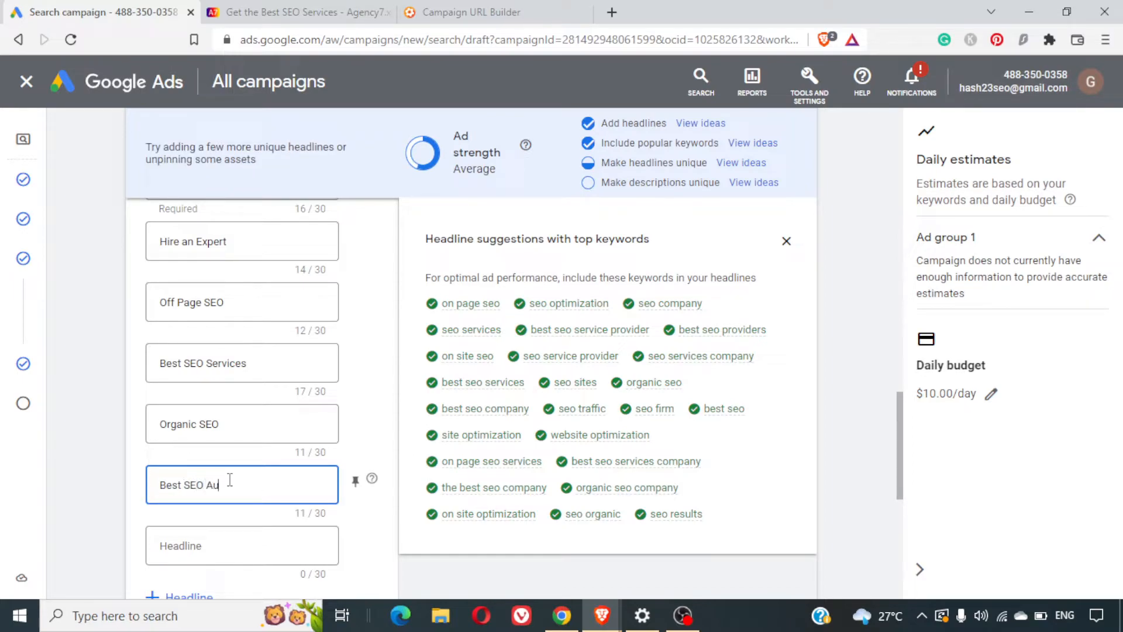
{"action": "type", "text": "dit"}
Enter Free SEO Audit as the ninth headline, below Best SEO Audit.
{"action": "left_click", "coordinate": [249, 544]}
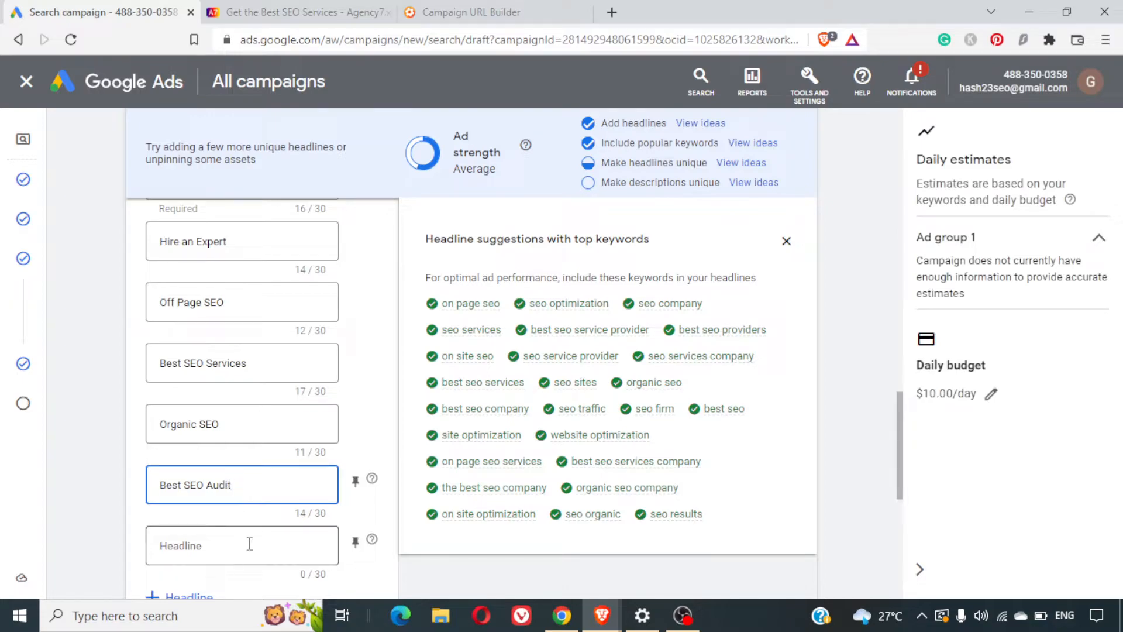
{"action": "type", "text": "Get "}
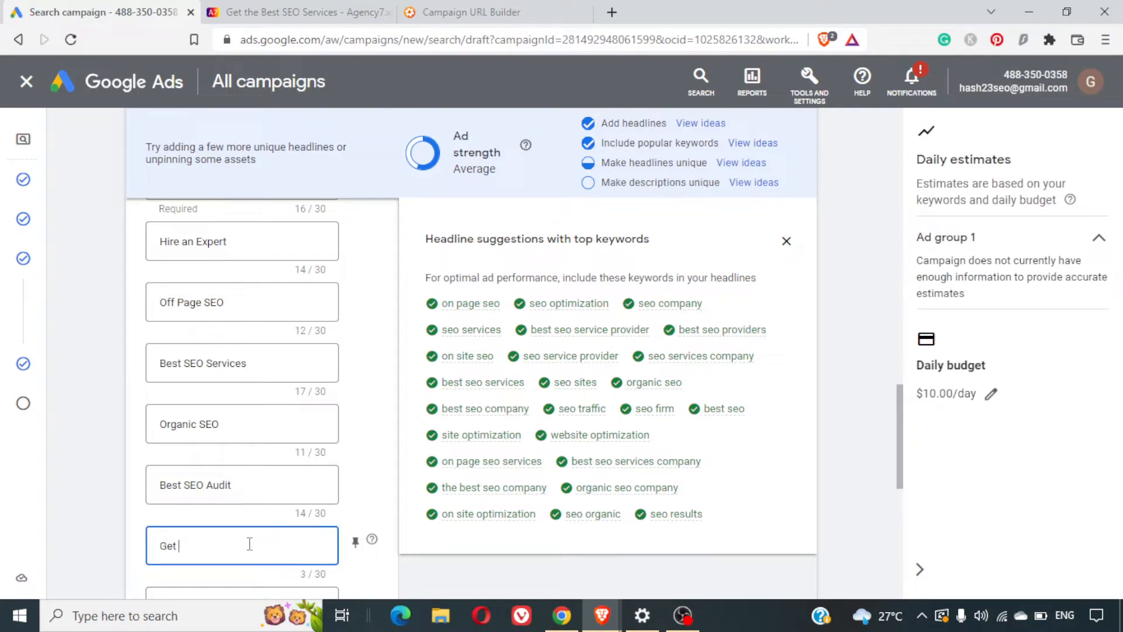
{"action": "type", "text": "SEO audi"}
{"action": "key", "text": "BackSpace"}
{"action": "key", "text": "BackSpace"}
{"action": "key", "text": "BackSpace"}
{"action": "key", "text": "ctrl+a"}
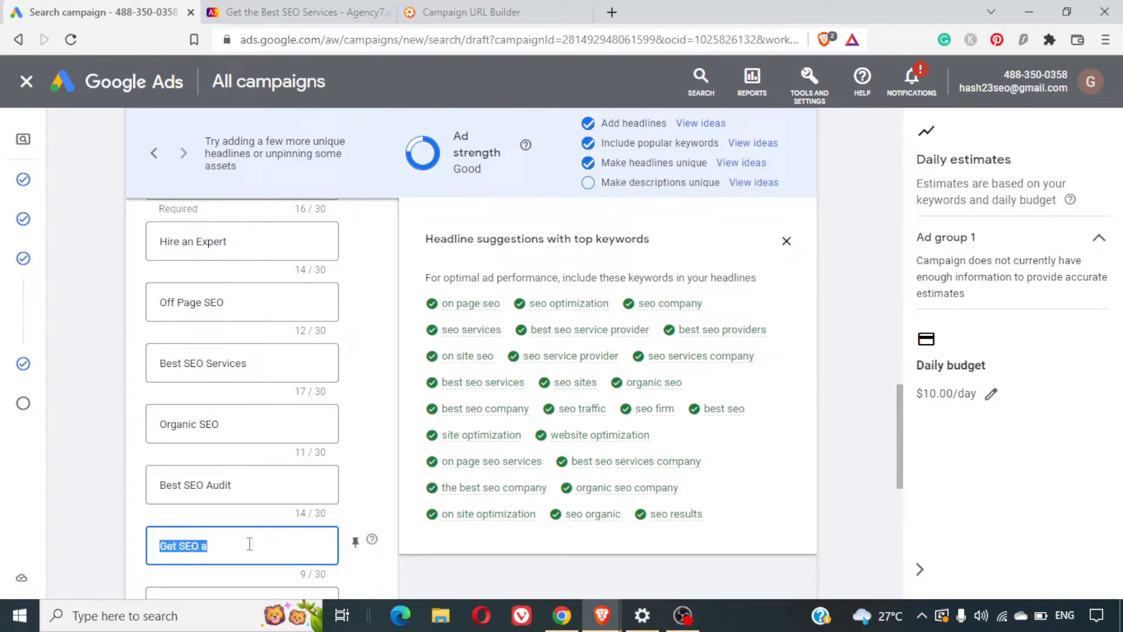
{"action": "type", "text": "Free  SEO Audit"}
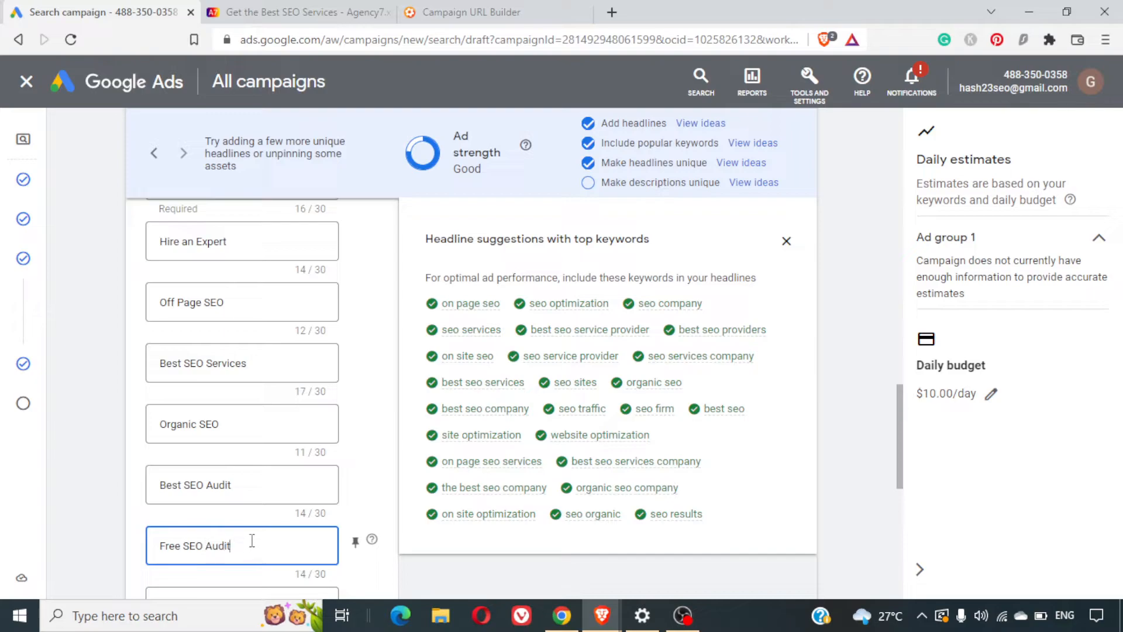
Enter Technical SEO Services as the tenth headline, below Free SEO Audit.
{"action": "scroll", "coordinate": [378, 509], "scroll_direction": "down", "scroll_amount": 5}
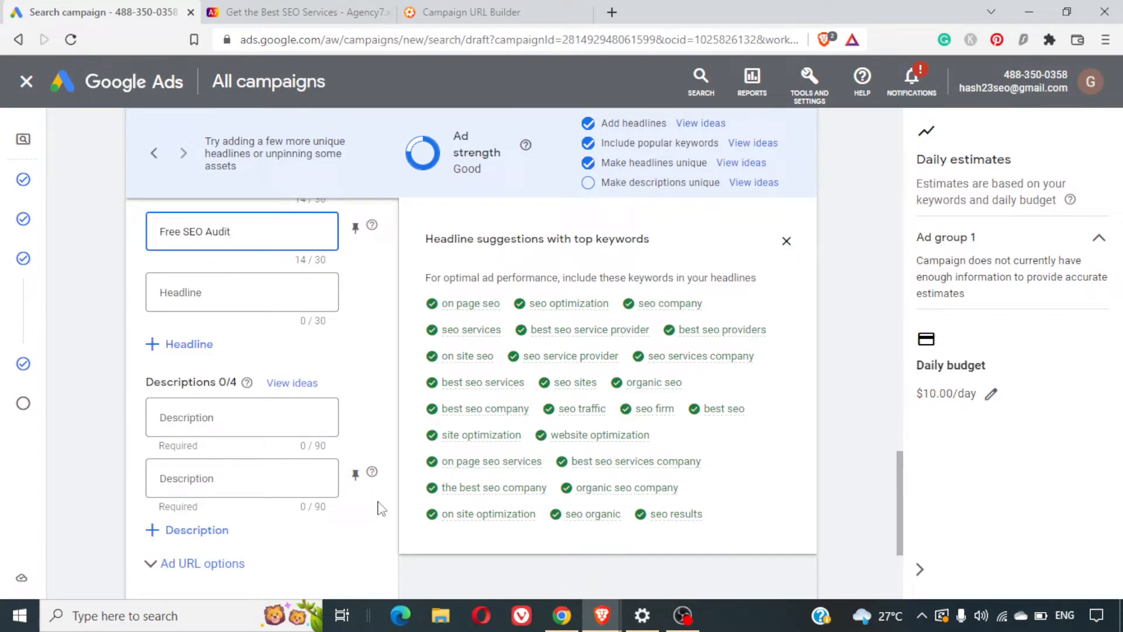
{"action": "left_click", "coordinate": [202, 290]}
{"action": "type", "text": "Tech"}
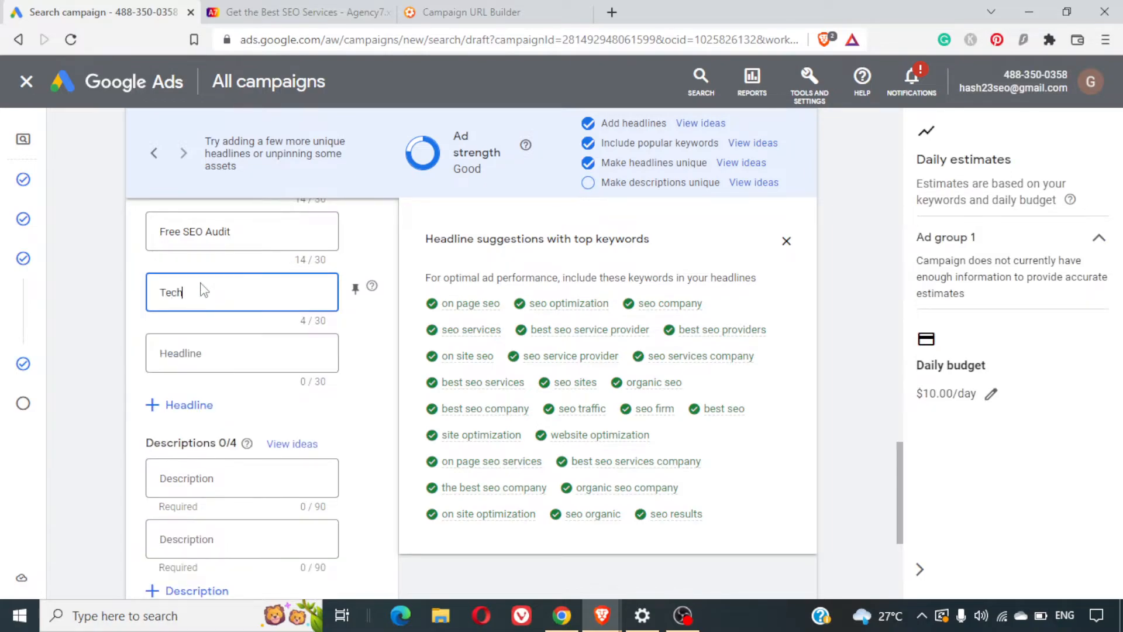
{"action": "type", "text": "nical SEO Services"}
Check the ad strength rating and review the headlines entered so far.
{"action": "left_click", "coordinate": [223, 351]}
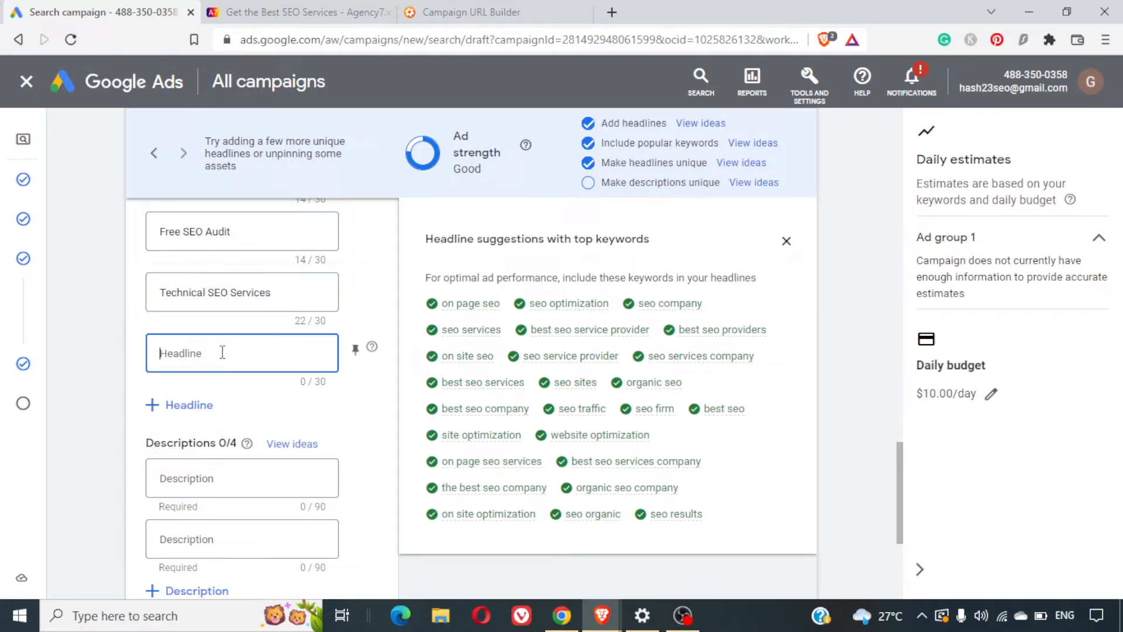
{"action": "double_click", "coordinate": [468, 171]}
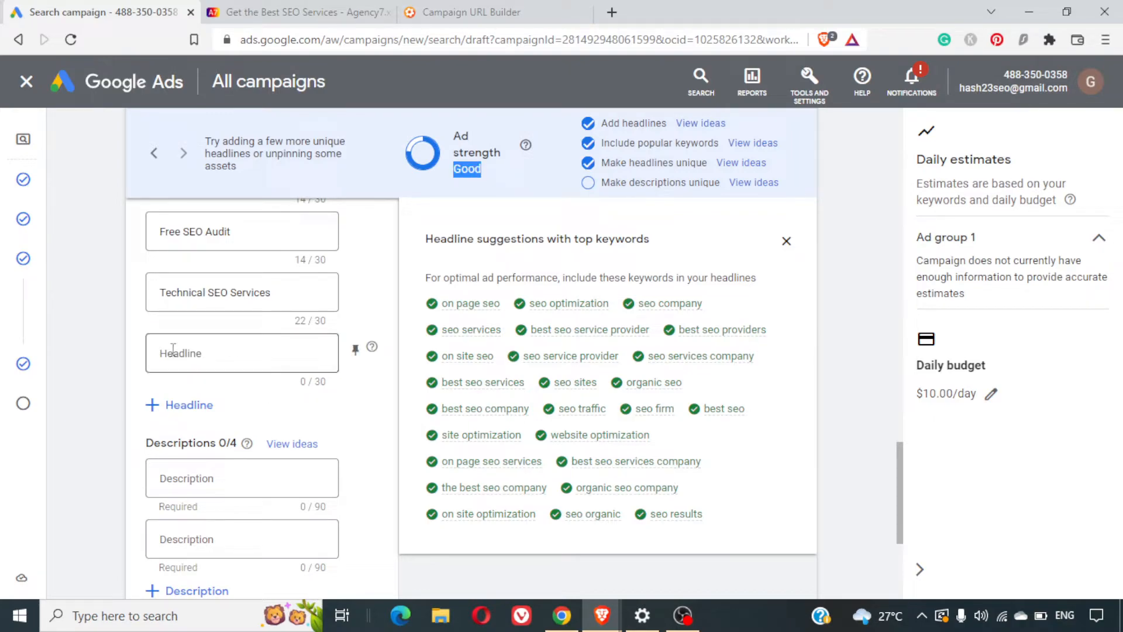
{"action": "left_click", "coordinate": [197, 352]}
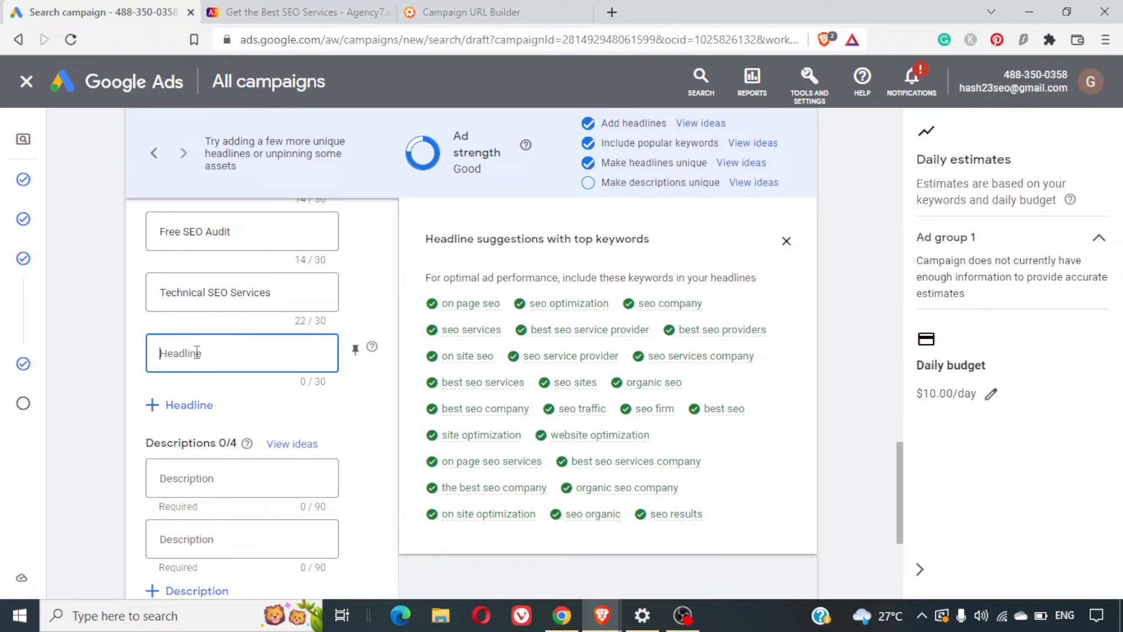
{"action": "scroll", "coordinate": [197, 355], "scroll_direction": "up", "scroll_amount": 4}
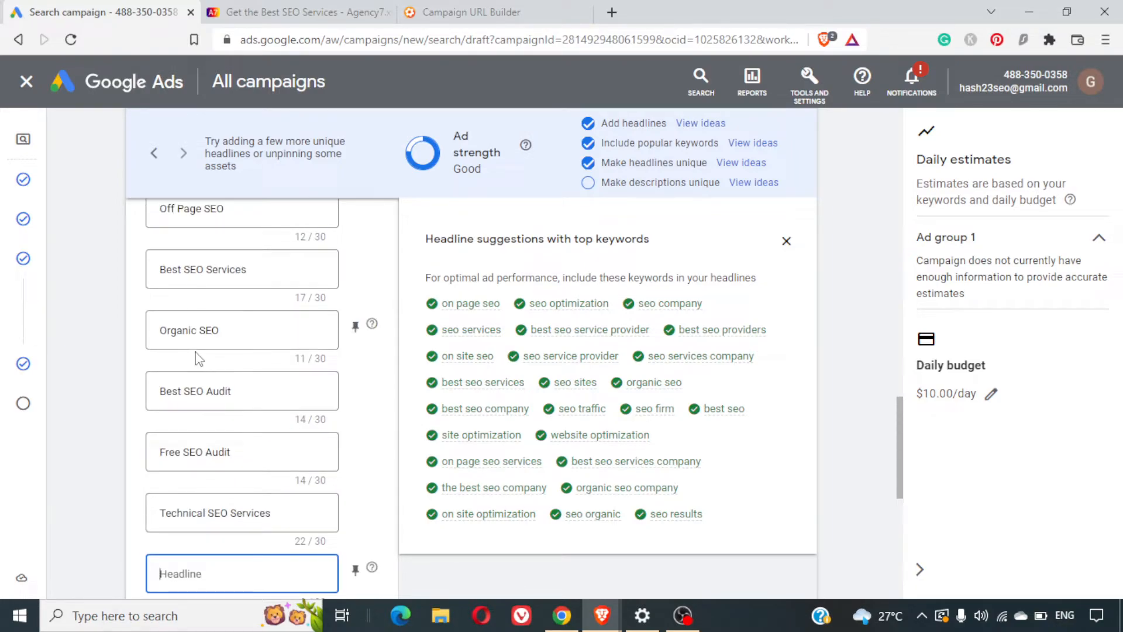
{"action": "scroll", "coordinate": [197, 357], "scroll_direction": "up", "scroll_amount": 1}
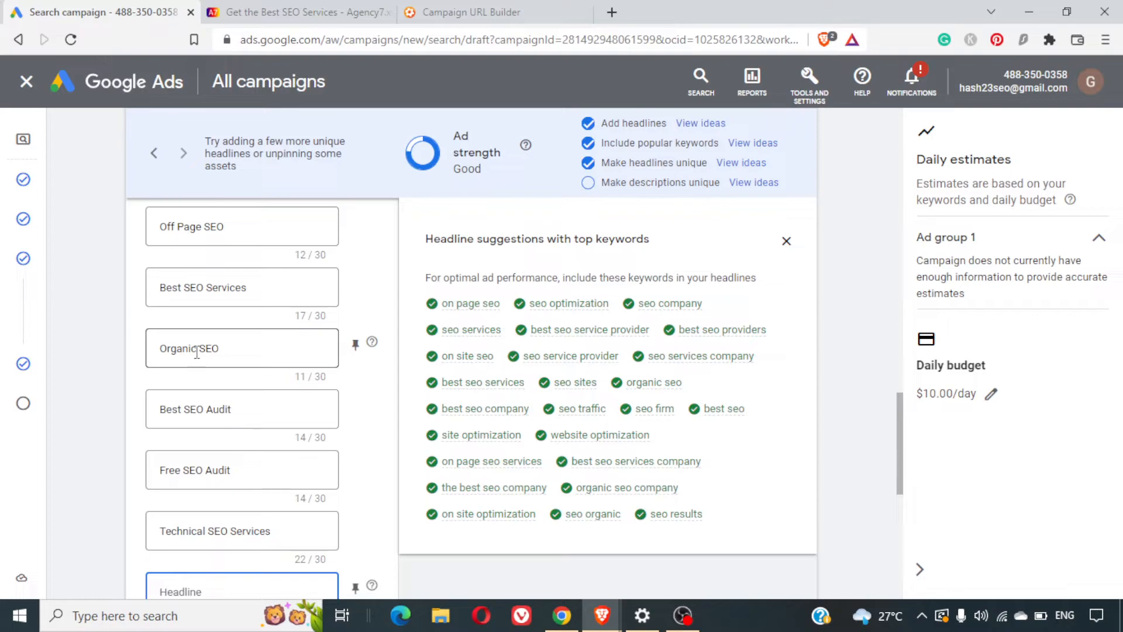
Enter "Get the best SEO services for a limited budget." as the first ad description.
{"action": "scroll", "coordinate": [197, 352], "scroll_direction": "down", "scroll_amount": 5}
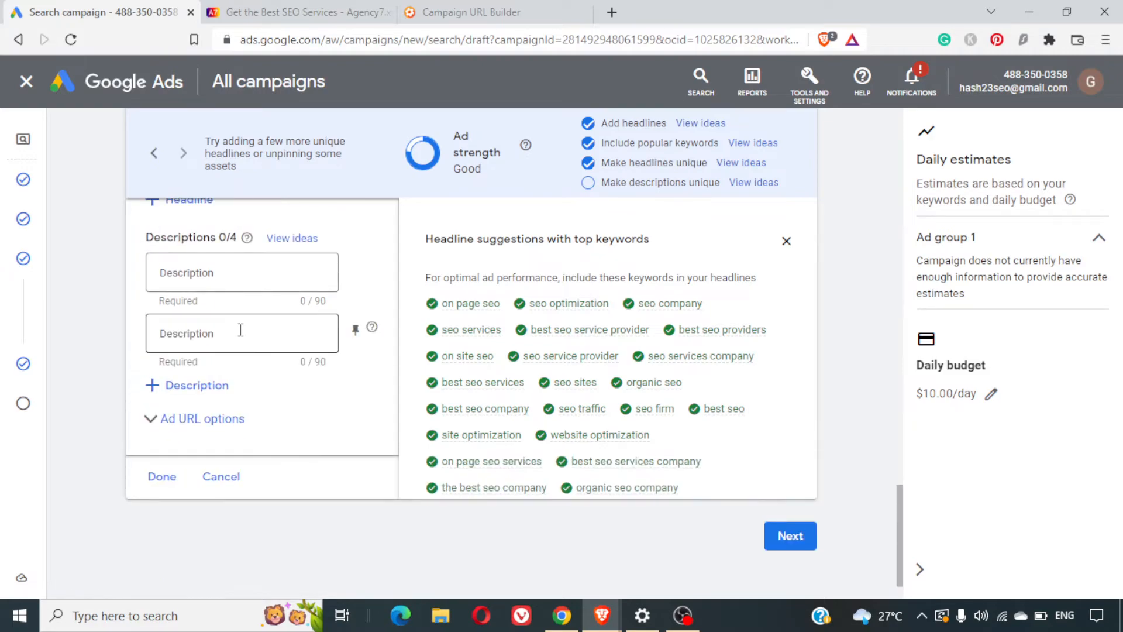
{"action": "left_click", "coordinate": [194, 291]}
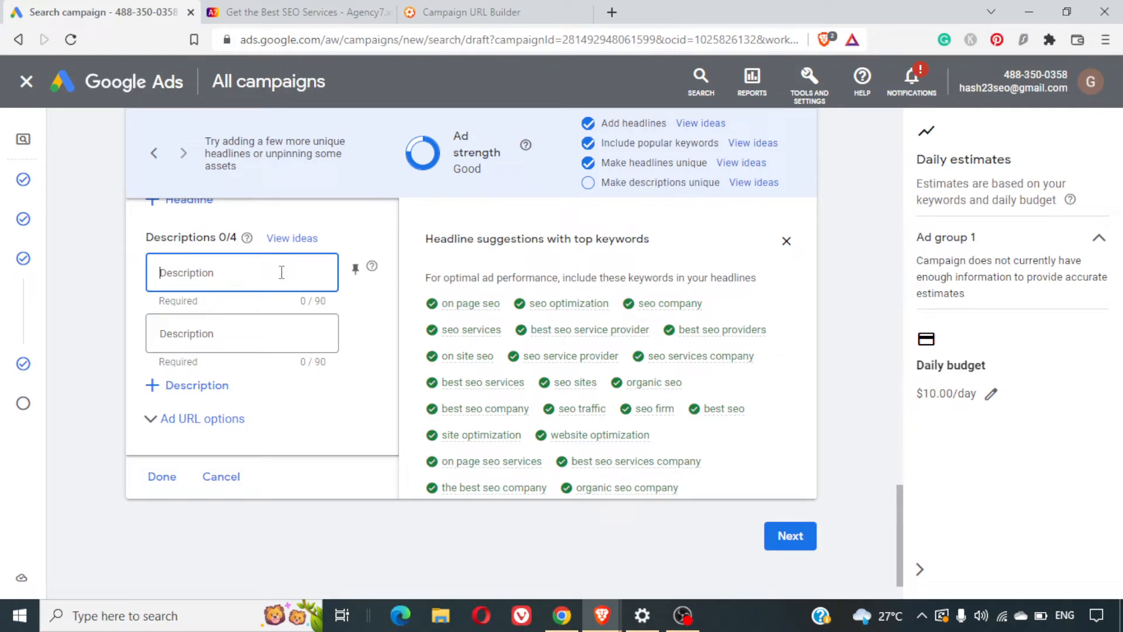
{"action": "type", "text": "Get the best SEO services for"}
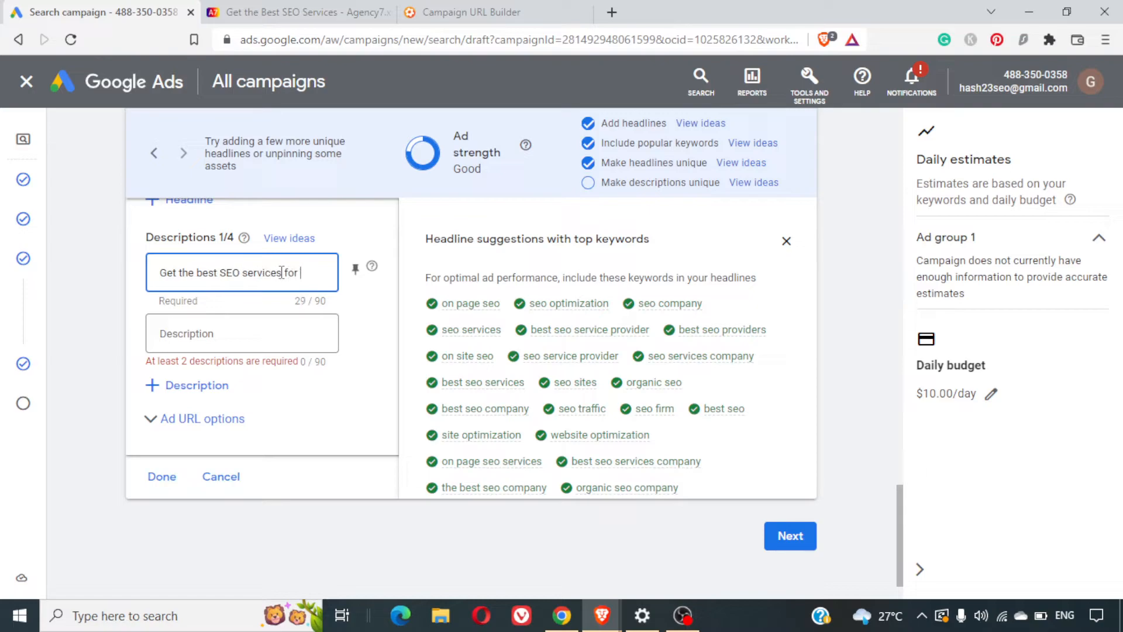
{"action": "type", "text": " a limited budget."}
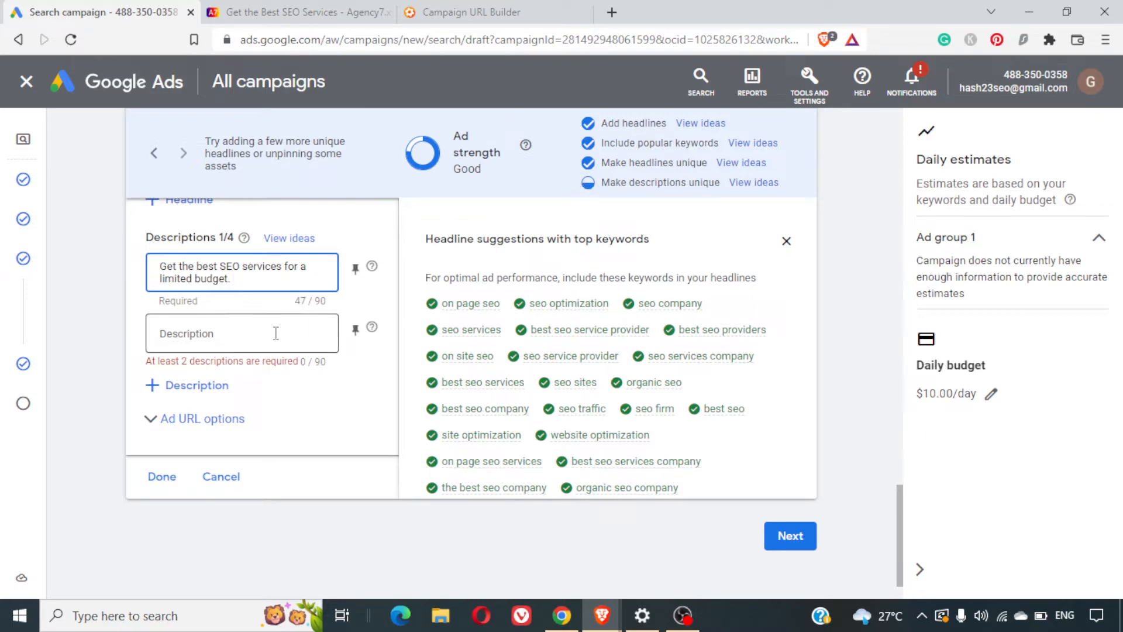
Enter "Rank your website with super fast SEO Services" as the second ad description.
{"action": "left_click", "coordinate": [249, 332]}
{"action": "type", "text": "Ranking you"}
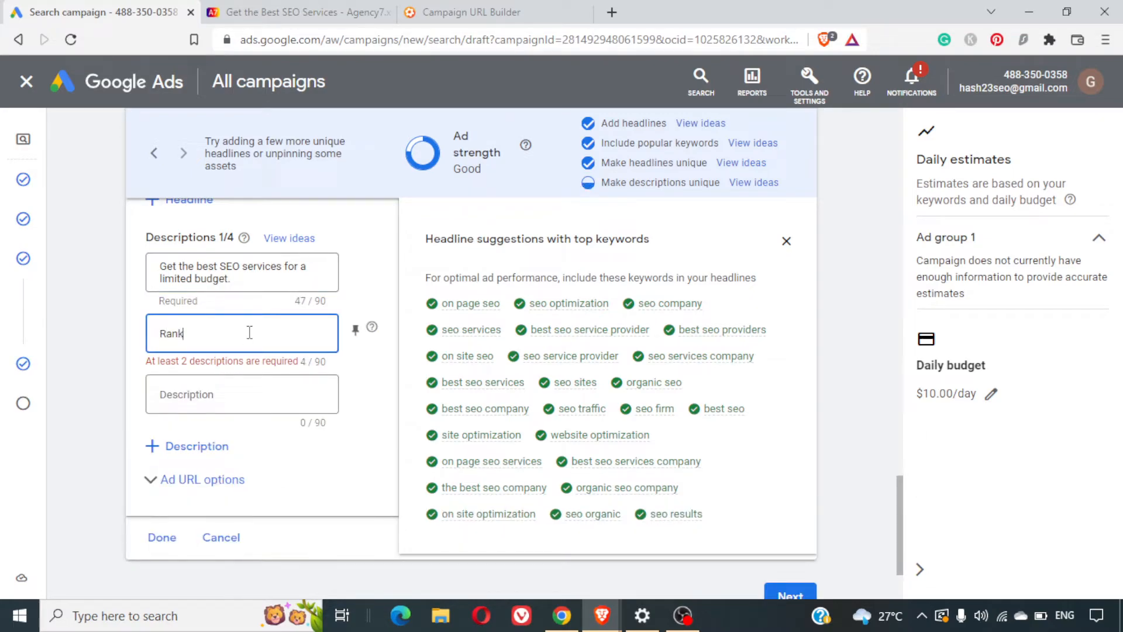
{"action": "key", "text": "BackSpace"}
{"action": "key", "text": "BackSpace"}
{"action": "key", "text": "BackSpace"}
{"action": "key", "text": "BackSpace"}
{"action": "key", "text": "BackSpace"}
{"action": "key", "text": "BackSpace"}
{"action": "key", "text": "BackSpace"}
{"action": "type", "text": "your"}
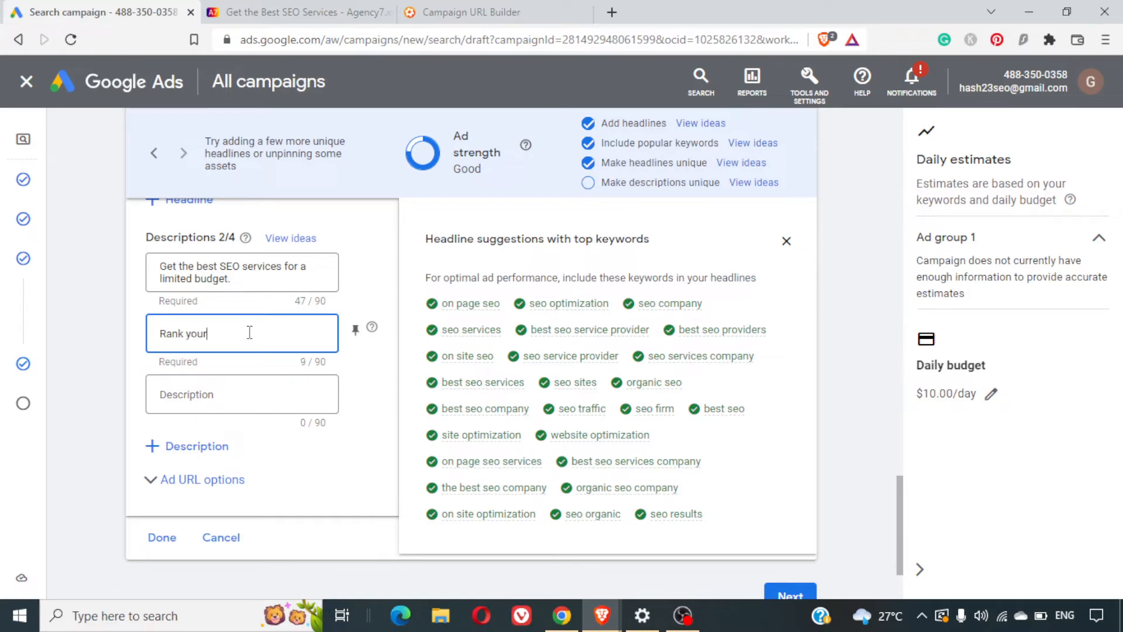
{"action": "type", "text": " website with super fast SEO Services"}
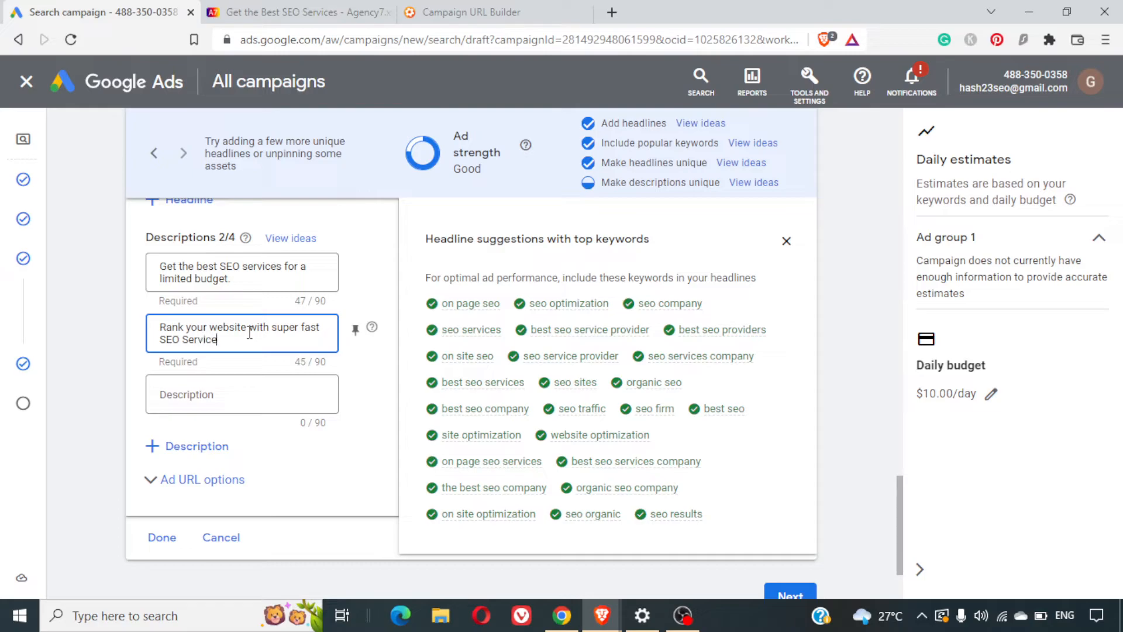
Enter "Affordable SEO services for your Ecommerce Website" as the third ad description.
{"action": "left_click", "coordinate": [239, 410]}
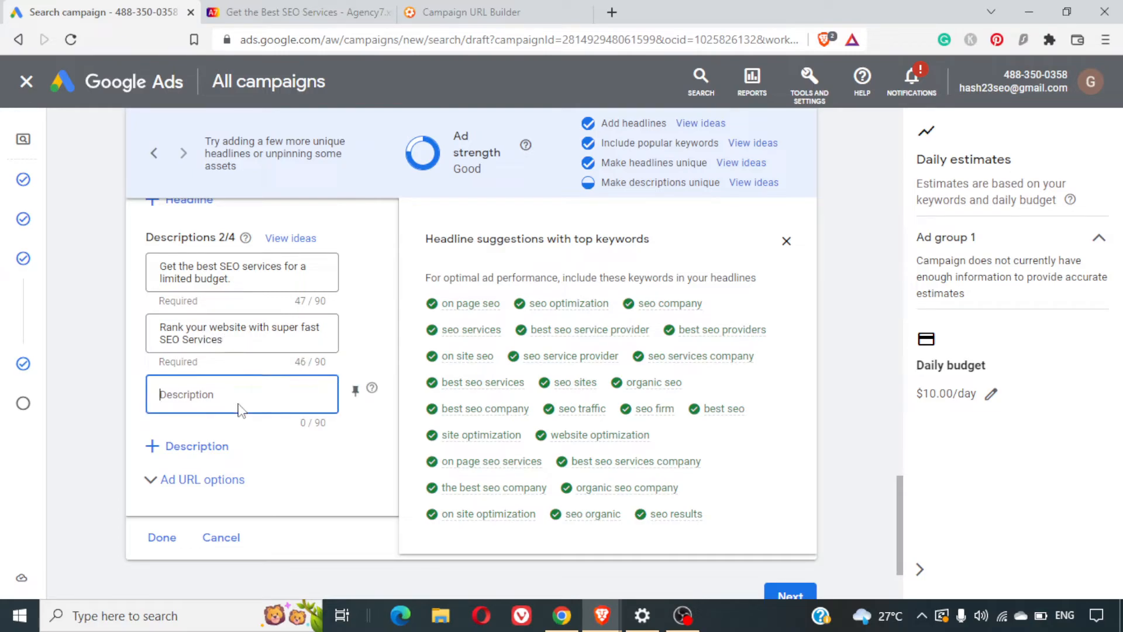
{"action": "type", "text": "Afforda"}
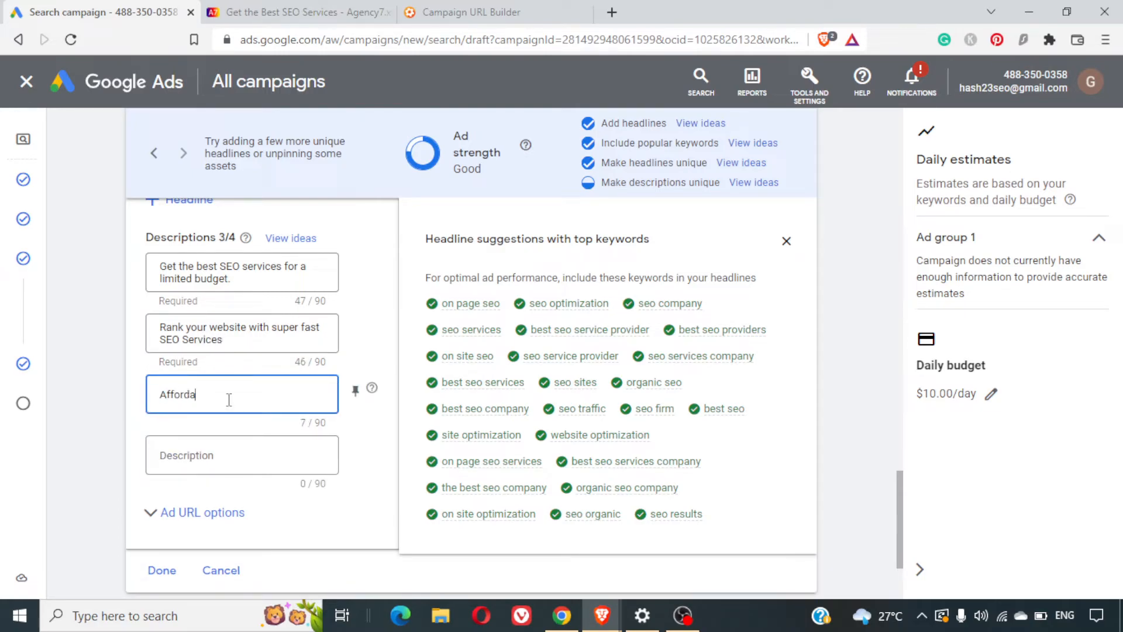
{"action": "type", "text": "ble SEO services for your Eco"}
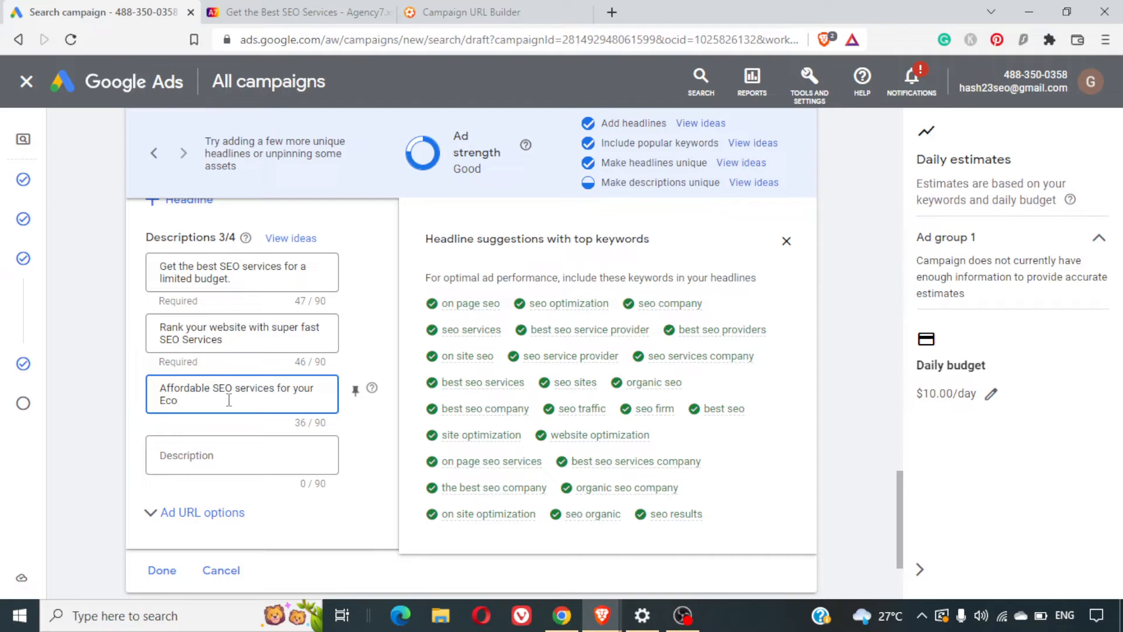
{"action": "type", "text": "mmerce Wes"}
{"action": "type", "text": "site"}
Enter "Get free SEO Audit with no Credit Card Details" as the fourth ad description, leaving the ad URL options collapsed.
{"action": "left_click", "coordinate": [282, 453]}
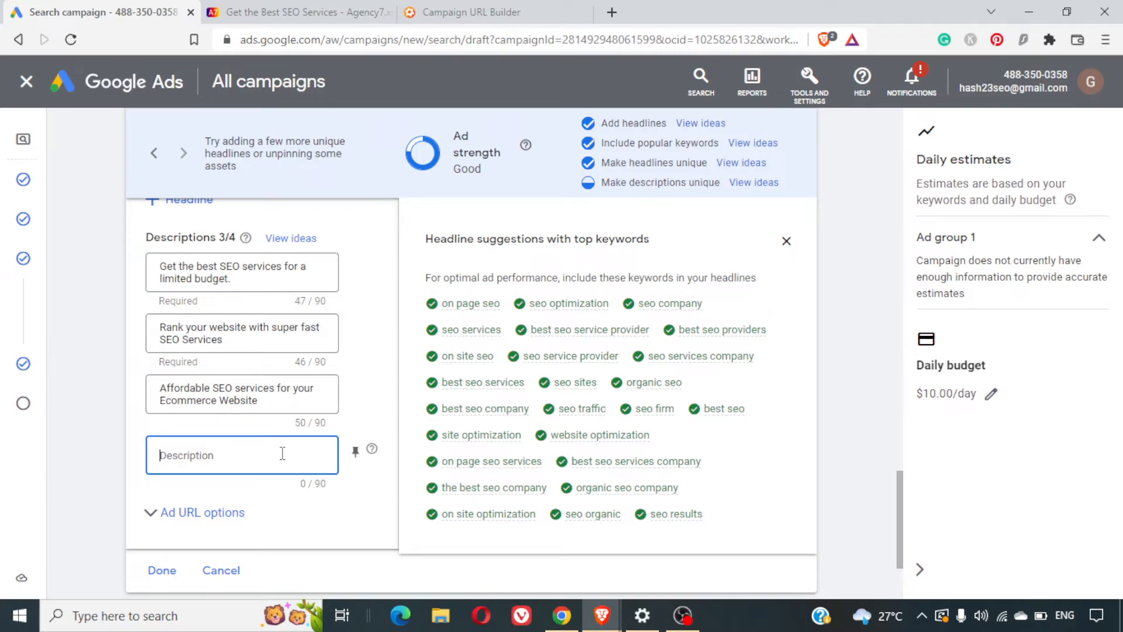
{"action": "type", "text": "Get free"}
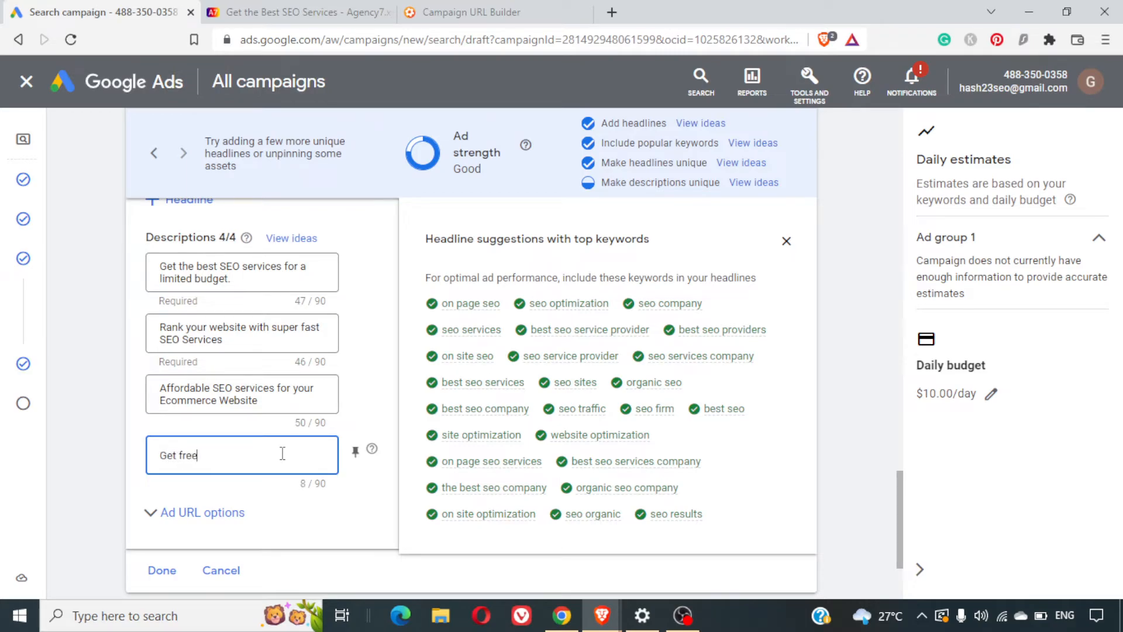
{"action": "type", "text": " SEO"}
{"action": "key", "text": "BackSpace"}
{"action": "key", "text": "BackSpace"}
{"action": "key", "text": "BackSpace"}
{"action": "key", "text": "BackSpace"}
{"action": "type", "text": "SEO Audit with no Credit Card"}
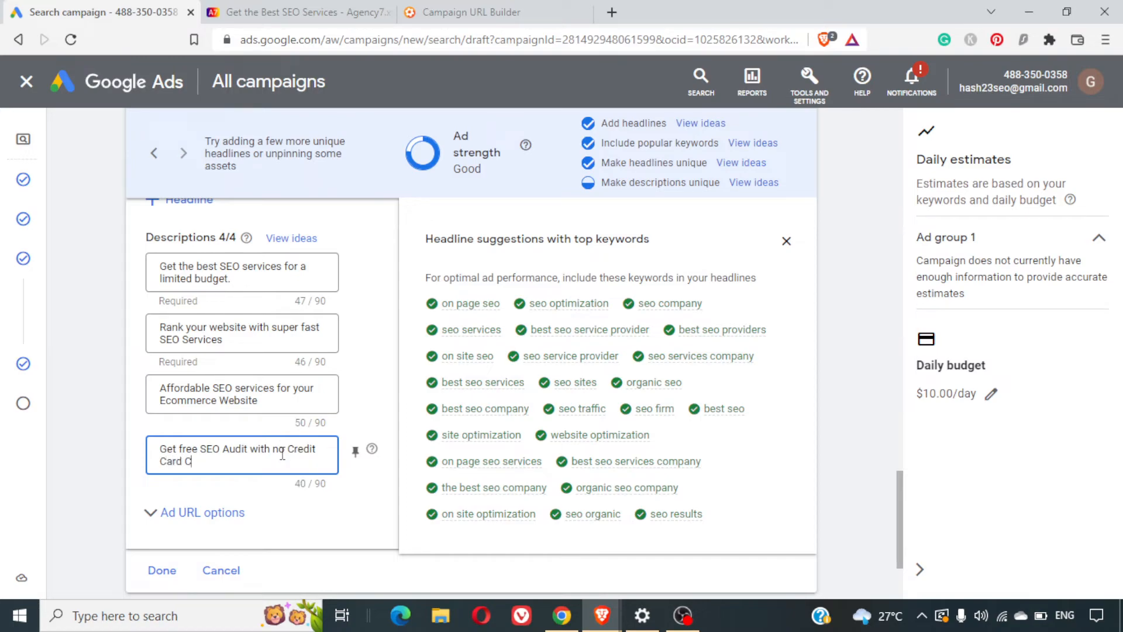
{"action": "type", "text": " Details"}
{"action": "left_click", "coordinate": [367, 512]}
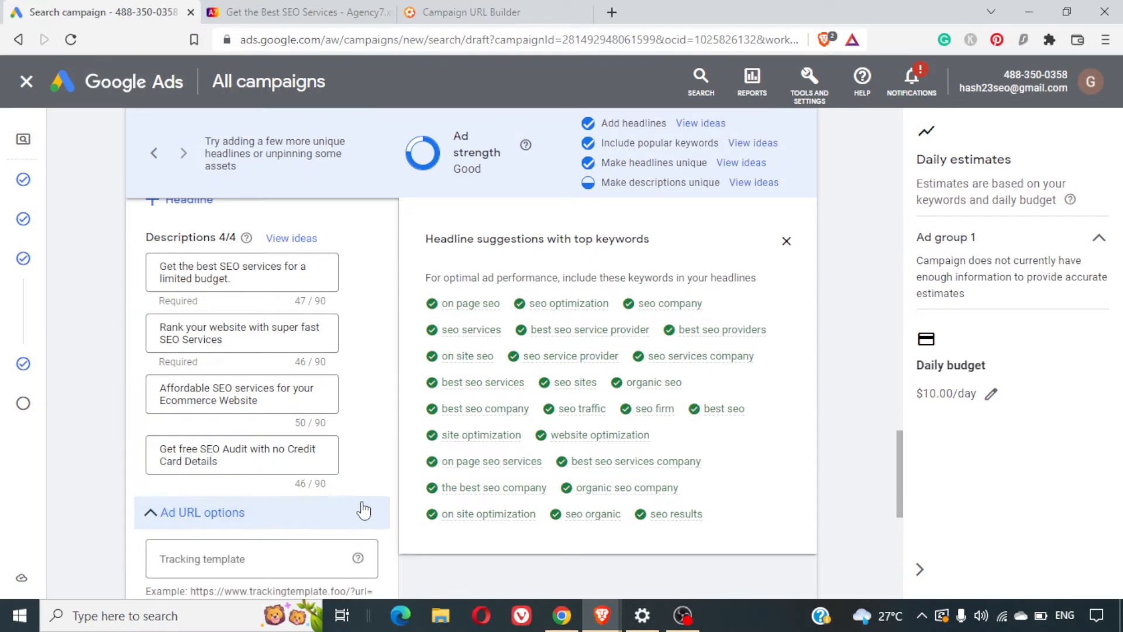
{"action": "left_click", "coordinate": [364, 511]}
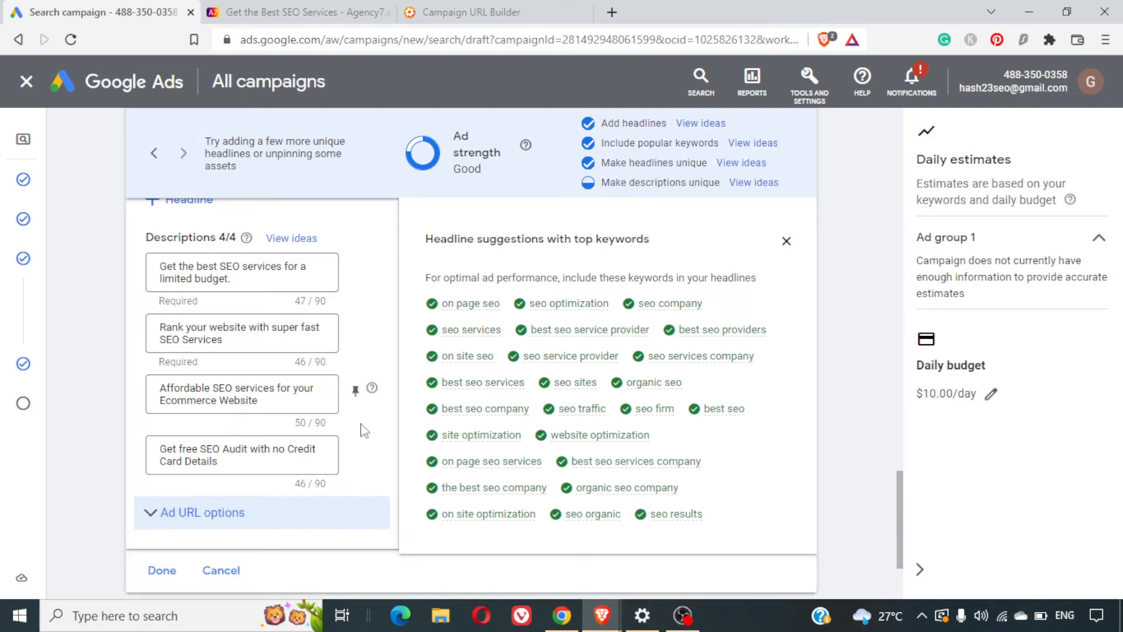
Review the final URL, display path and headlines, and close the headline suggestions to examine the mobile ad preview.
{"action": "scroll", "coordinate": [361, 429], "scroll_direction": "up", "scroll_amount": 3}
{"action": "scroll", "coordinate": [364, 430], "scroll_direction": "up", "scroll_amount": 15}
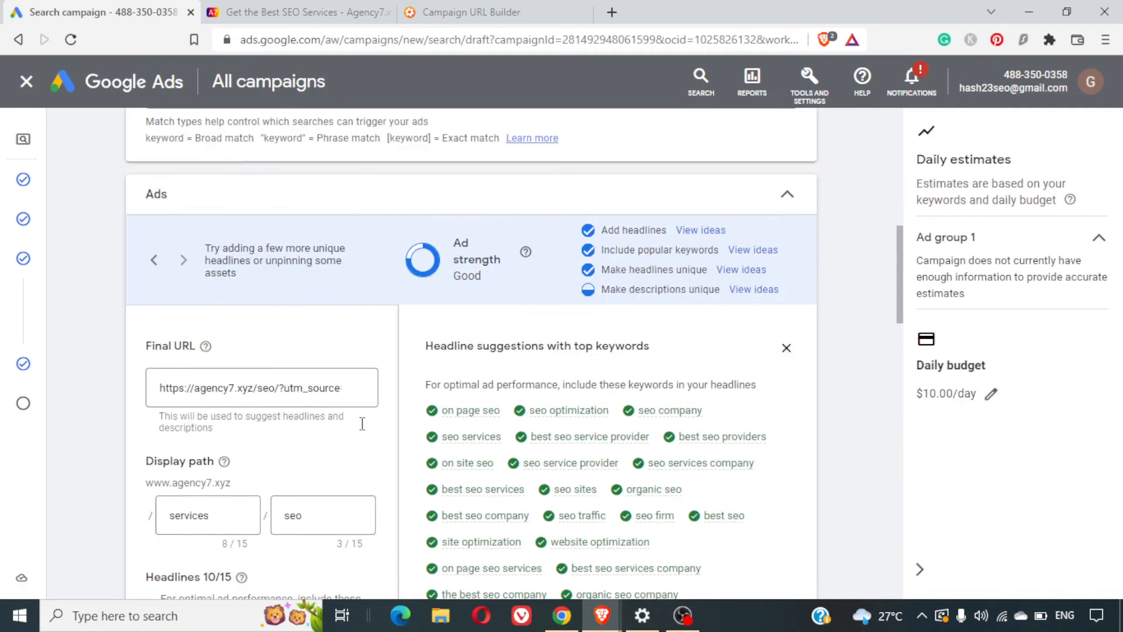
{"action": "scroll", "coordinate": [362, 427], "scroll_direction": "down", "scroll_amount": 10}
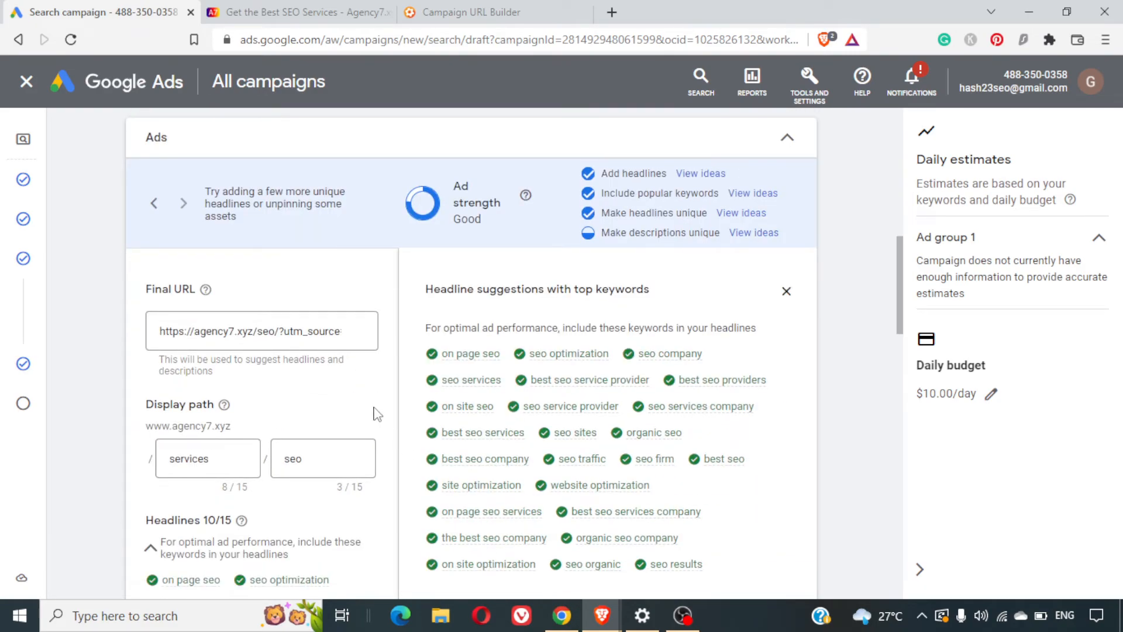
{"action": "scroll", "coordinate": [377, 414], "scroll_direction": "down", "scroll_amount": 3}
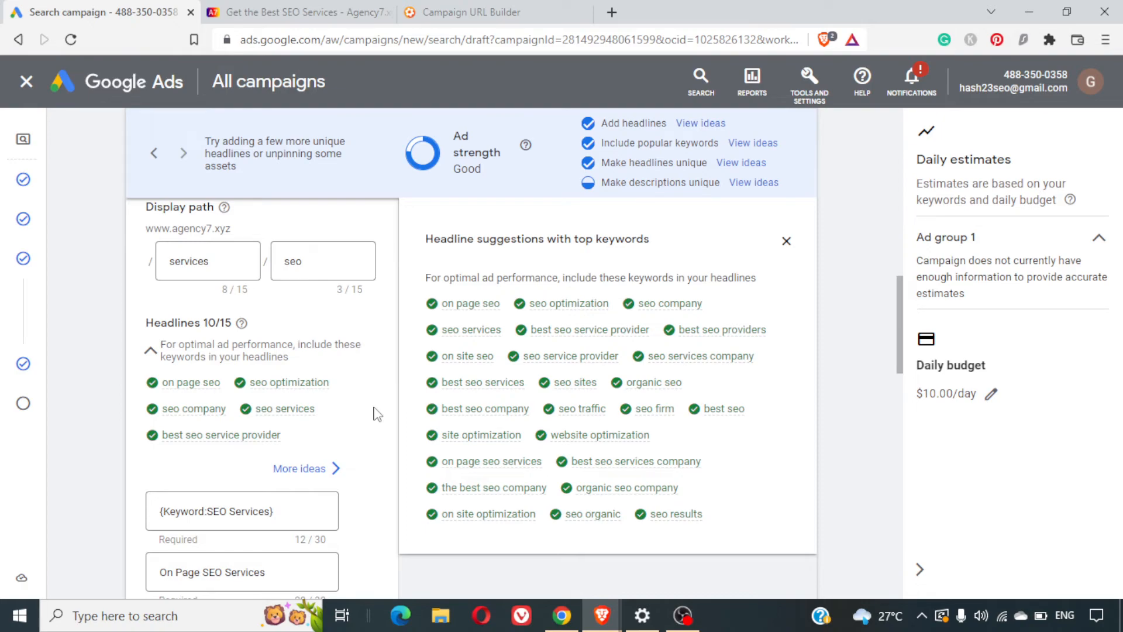
{"action": "scroll", "coordinate": [374, 411], "scroll_direction": "down", "scroll_amount": 7}
{"action": "scroll", "coordinate": [375, 407], "scroll_direction": "up", "scroll_amount": 10}
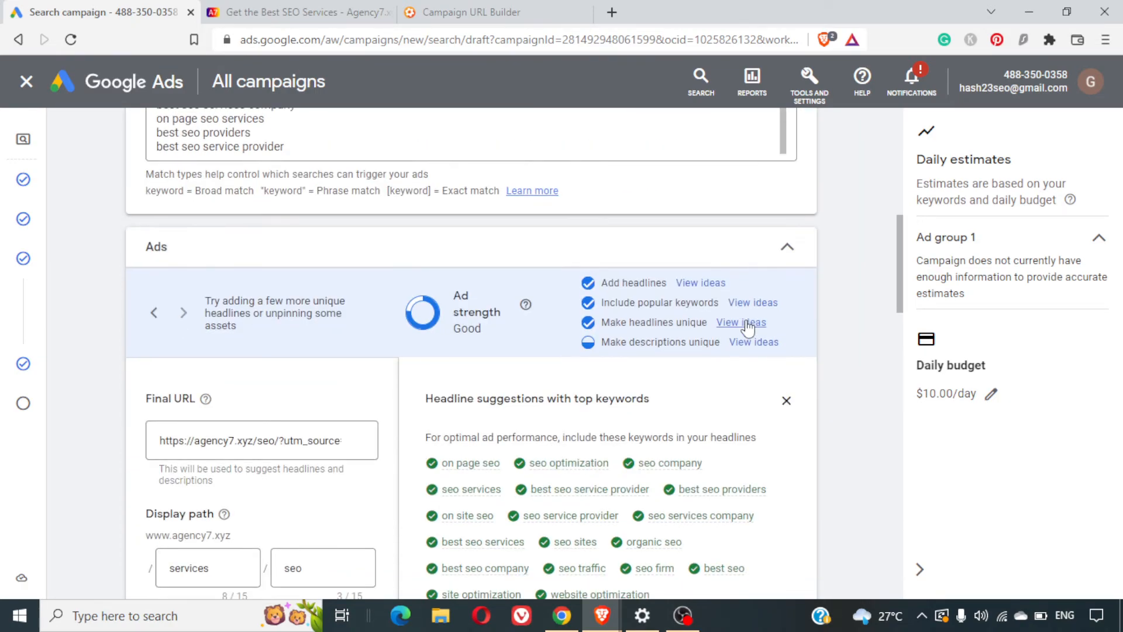
{"action": "left_click", "coordinate": [786, 401]}
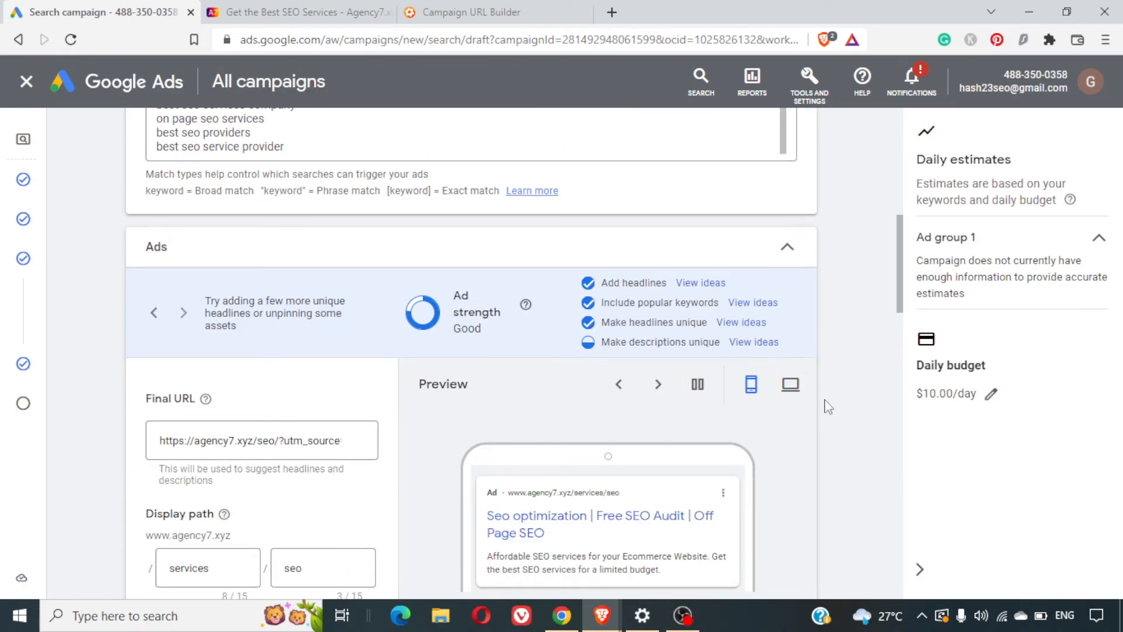
{"action": "scroll", "coordinate": [828, 406], "scroll_direction": "down", "scroll_amount": 2}
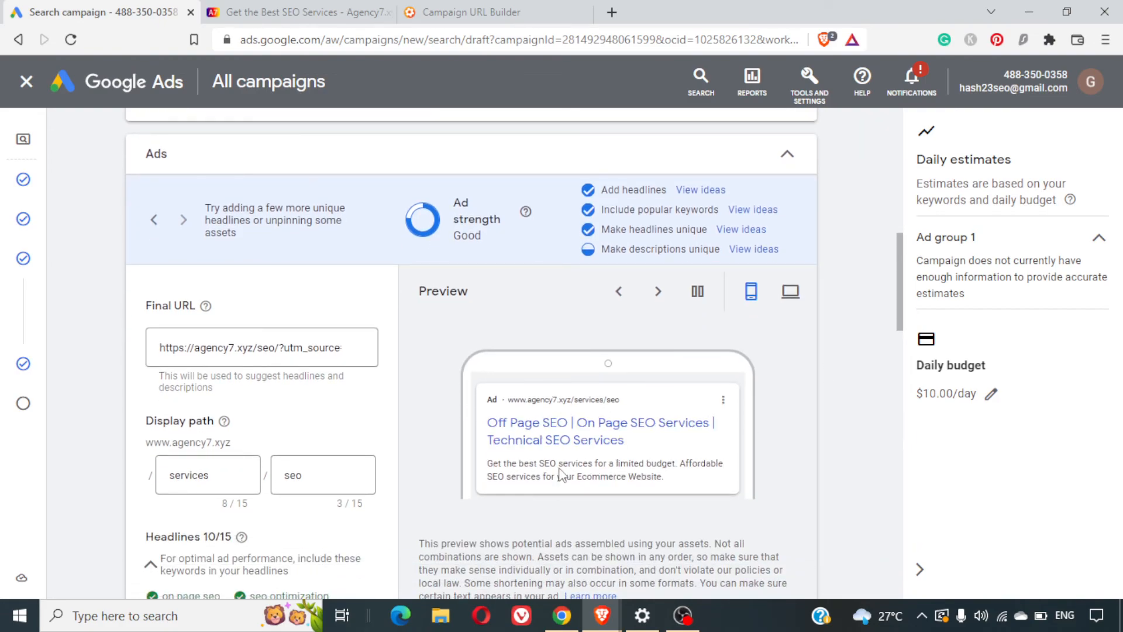
Browse through the different headline and description combinations in the mobile ad preview.
{"action": "left_click", "coordinate": [659, 293]}
{"action": "left_click", "coordinate": [665, 301]}
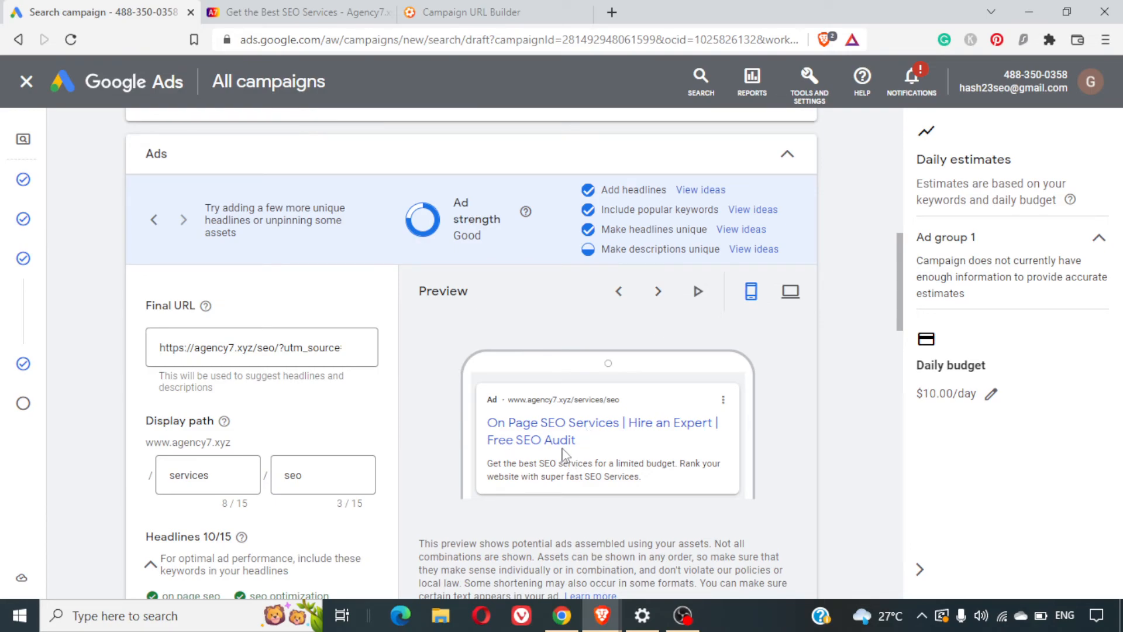
{"action": "left_click", "coordinate": [666, 291]}
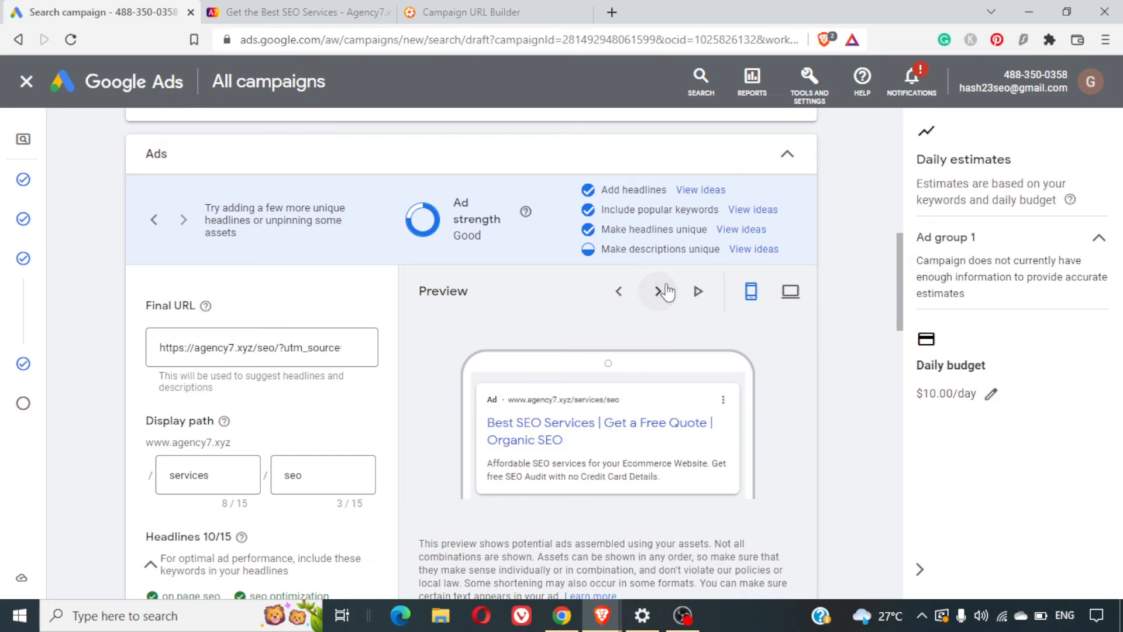
{"action": "left_click", "coordinate": [666, 291]}
{"action": "left_click", "coordinate": [666, 291]}
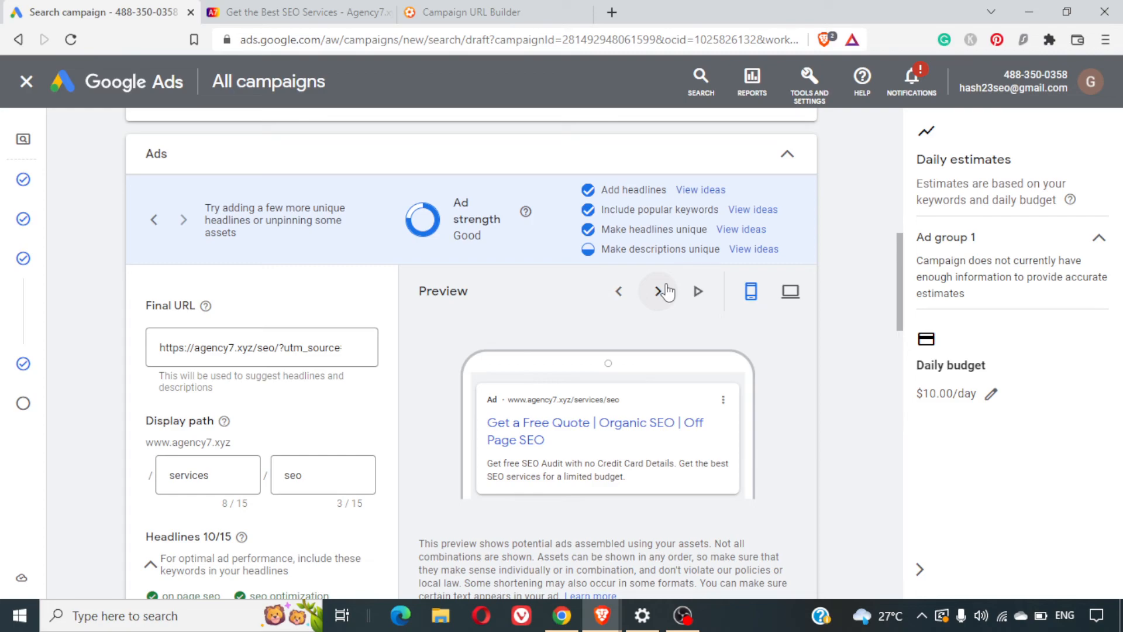
Switch the ad preview to desktop and browse its headline and description combinations.
{"action": "scroll", "coordinate": [793, 362], "scroll_direction": "down", "scroll_amount": 2}
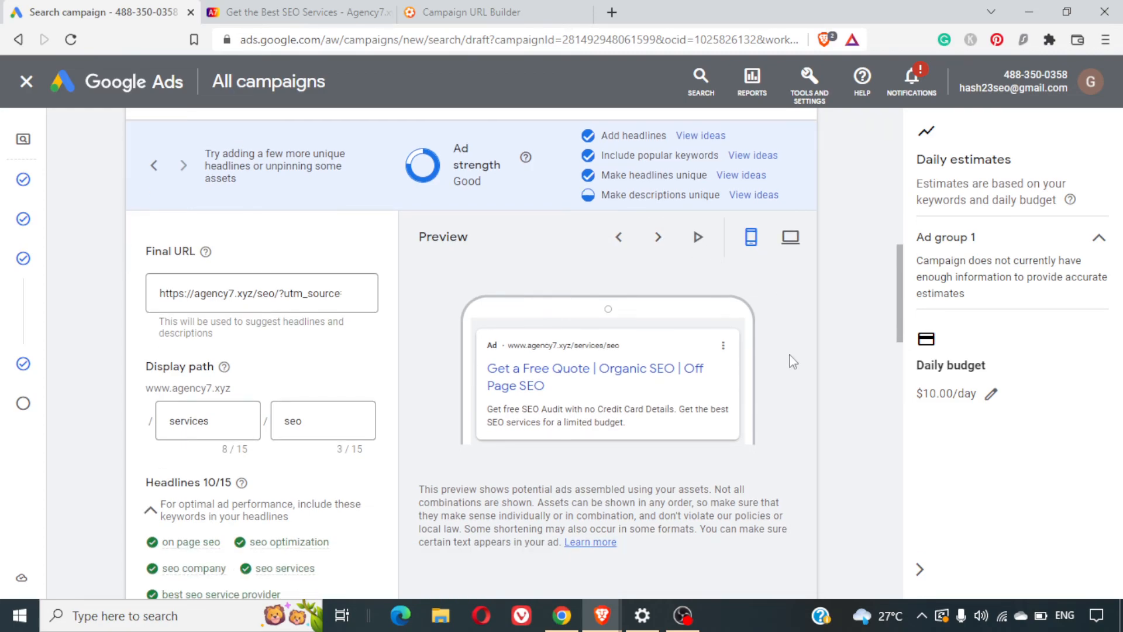
{"action": "scroll", "coordinate": [792, 361], "scroll_direction": "up", "scroll_amount": 4}
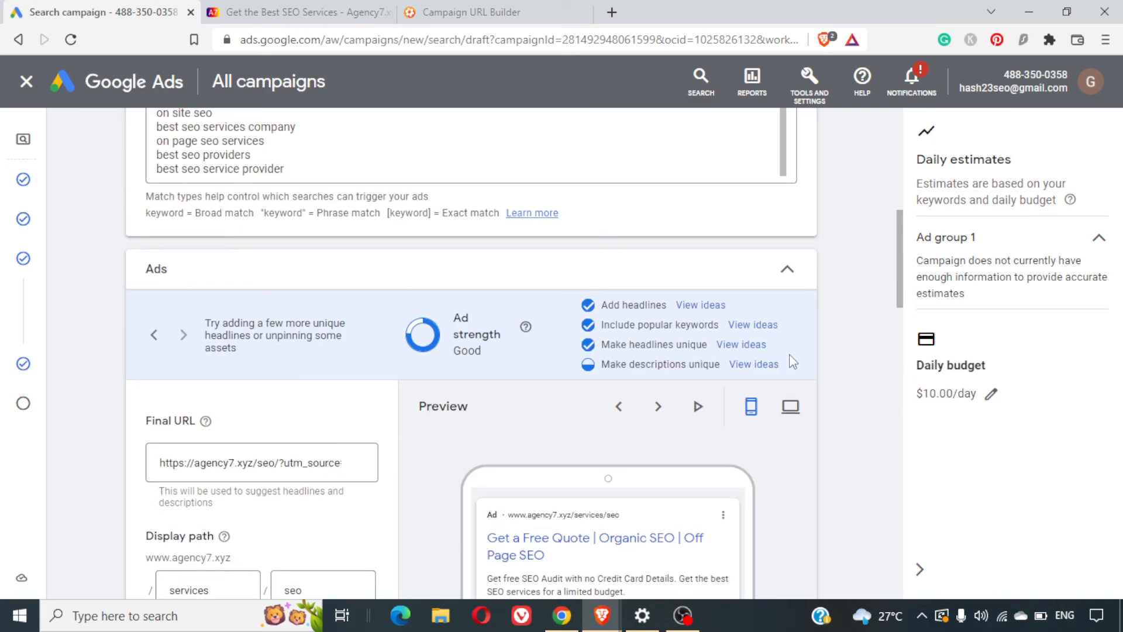
{"action": "scroll", "coordinate": [793, 361], "scroll_direction": "down", "scroll_amount": 1}
{"action": "left_click", "coordinate": [790, 350]}
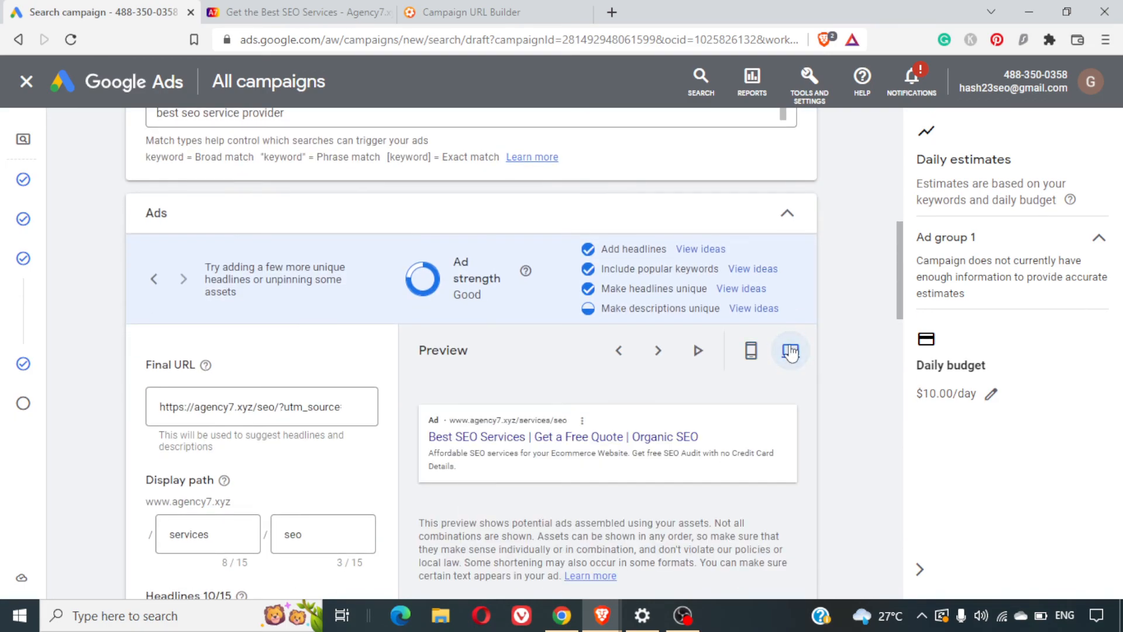
{"action": "left_click", "coordinate": [649, 357]}
{"action": "left_click", "coordinate": [646, 358]}
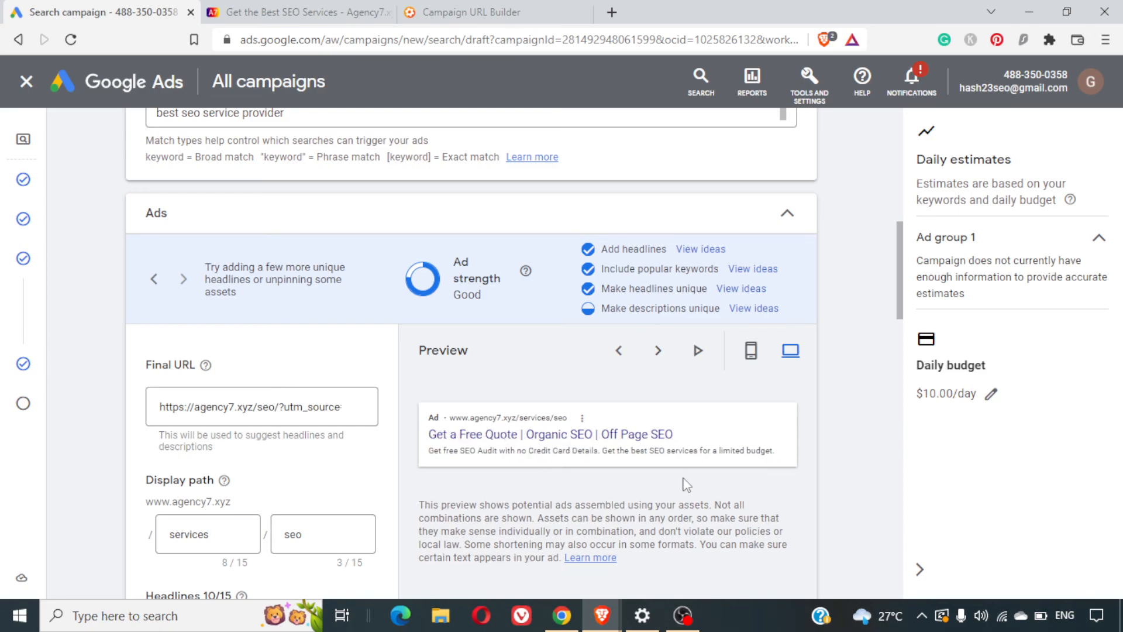
Finish editing the search ad and save it to the ad group.
{"action": "scroll", "coordinate": [687, 484], "scroll_direction": "down", "scroll_amount": 10}
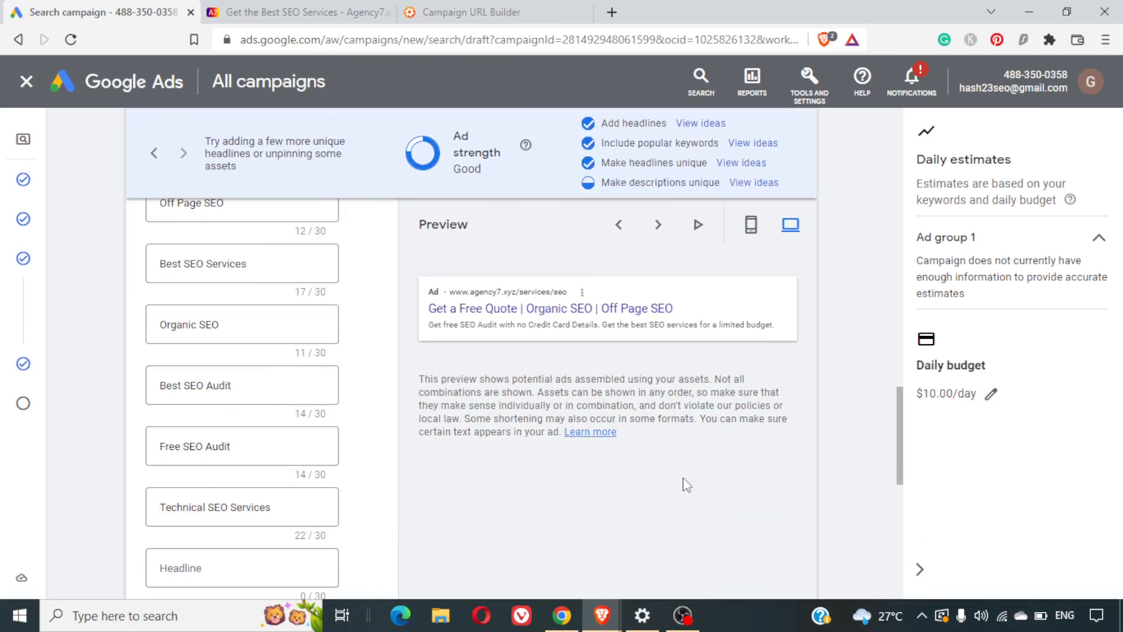
{"action": "scroll", "coordinate": [687, 484], "scroll_direction": "down", "scroll_amount": 10}
{"action": "left_click", "coordinate": [164, 433]}
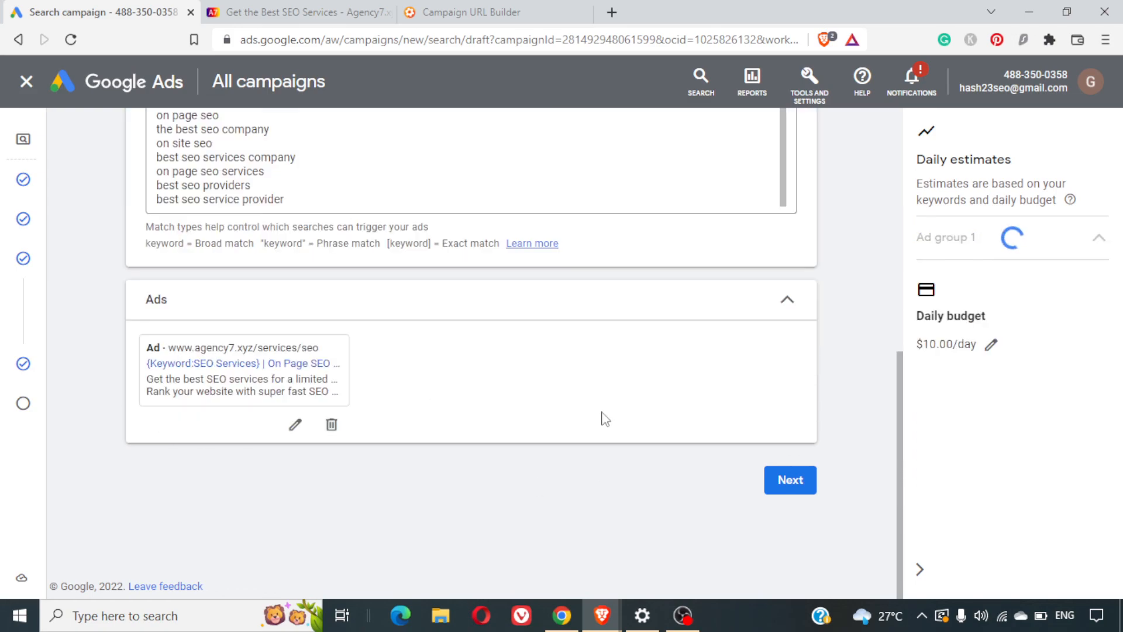